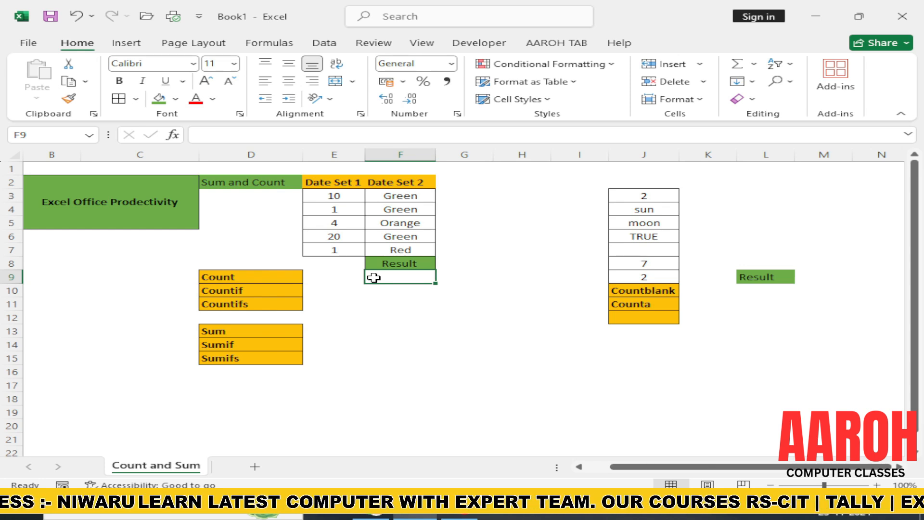
Step: Enter a COUNT formula in F9 that counts the numbers in E3:E7
text(=)
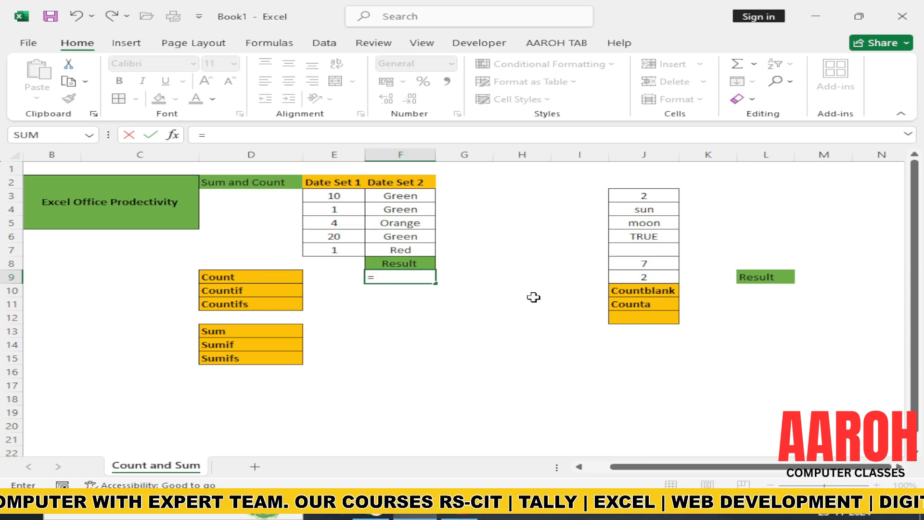
text(count)
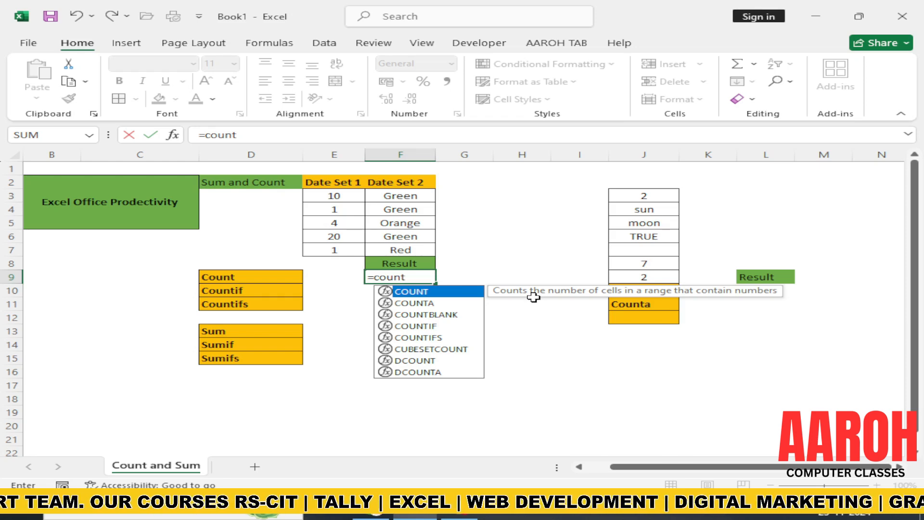
key(Tab)
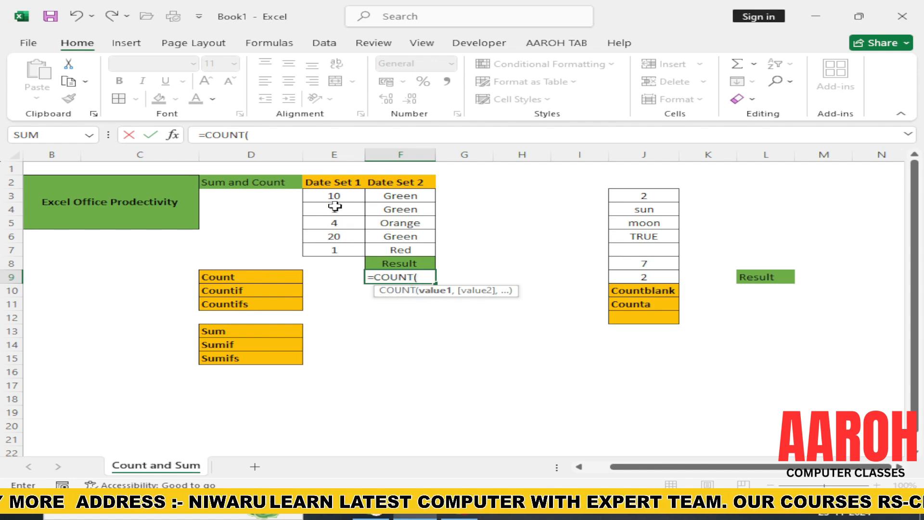
drag(332, 195, 325, 249)
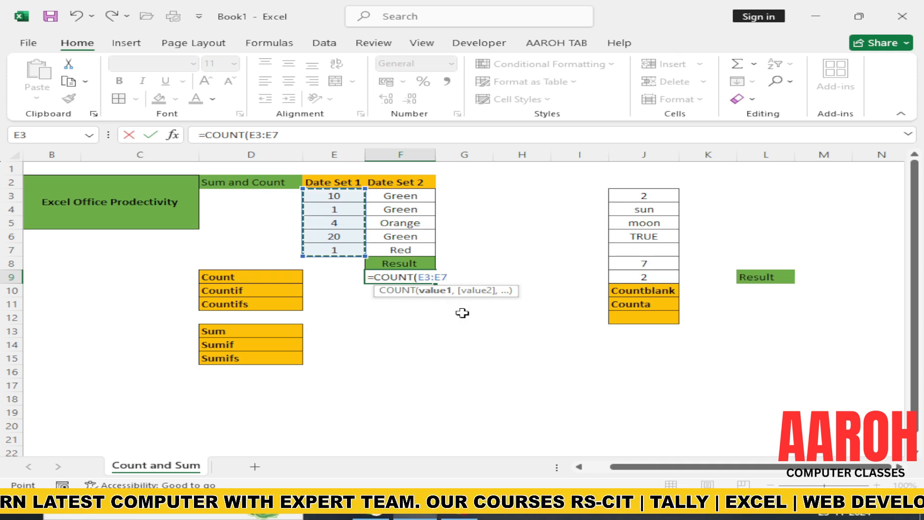
text())
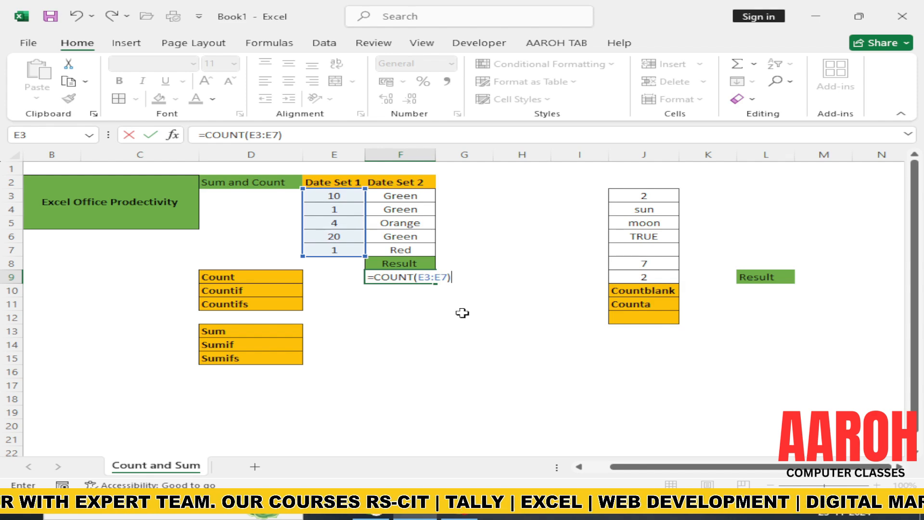
key(Return)
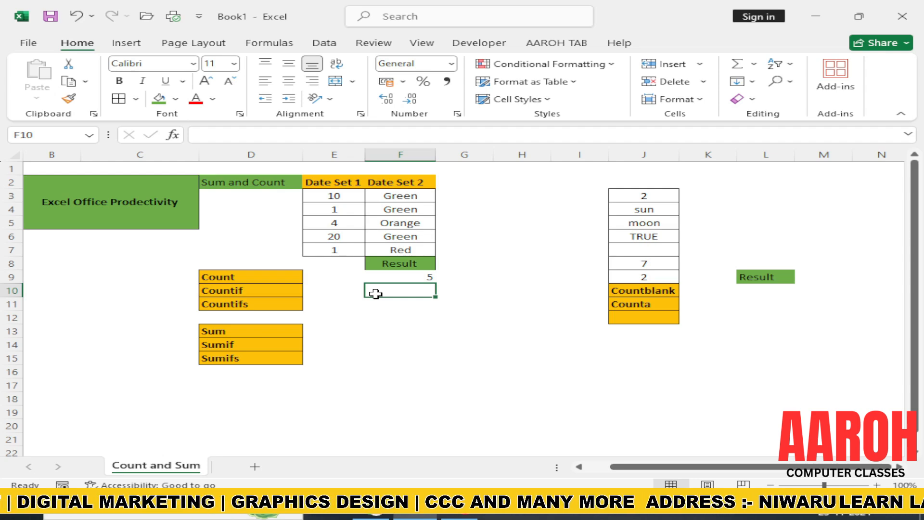
Step: Enter a COUNTIF formula in F10 that counts the values in E3:E7 matching ">10"
text(=)
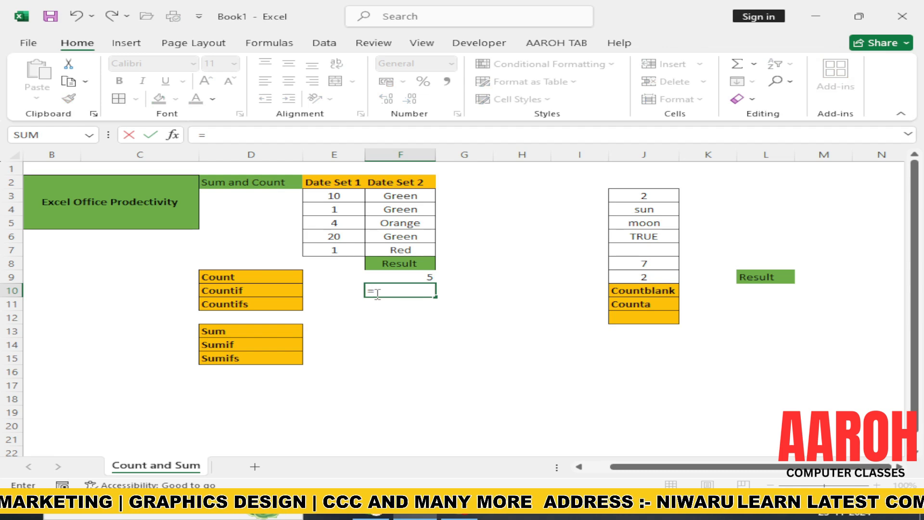
text(countif)
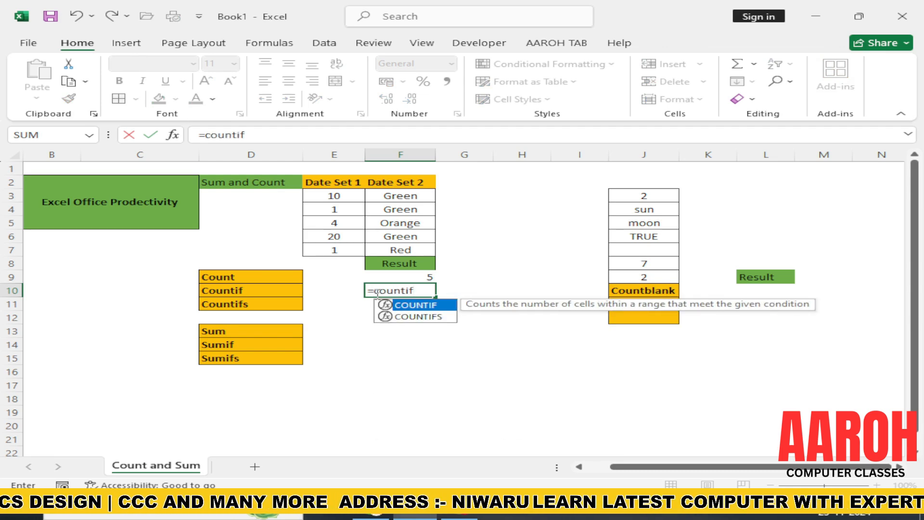
key(Tab)
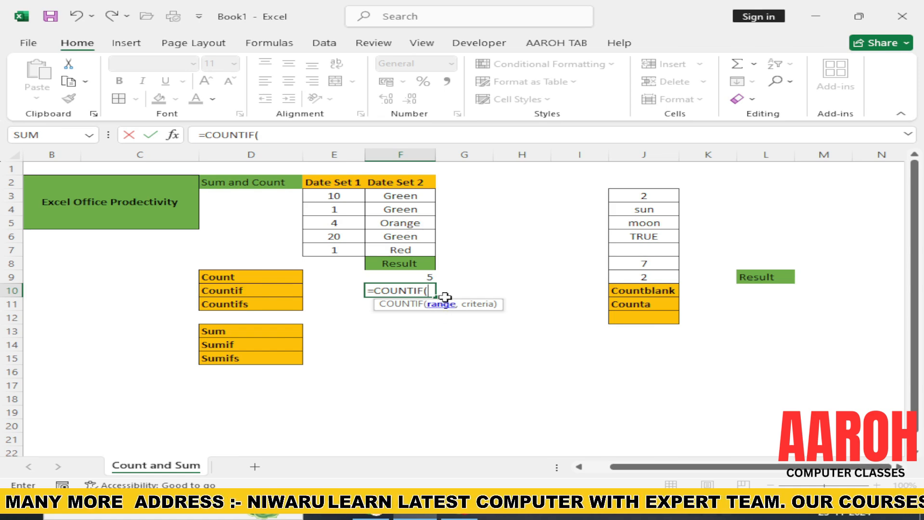
click(330, 194)
drag(329, 194, 335, 247)
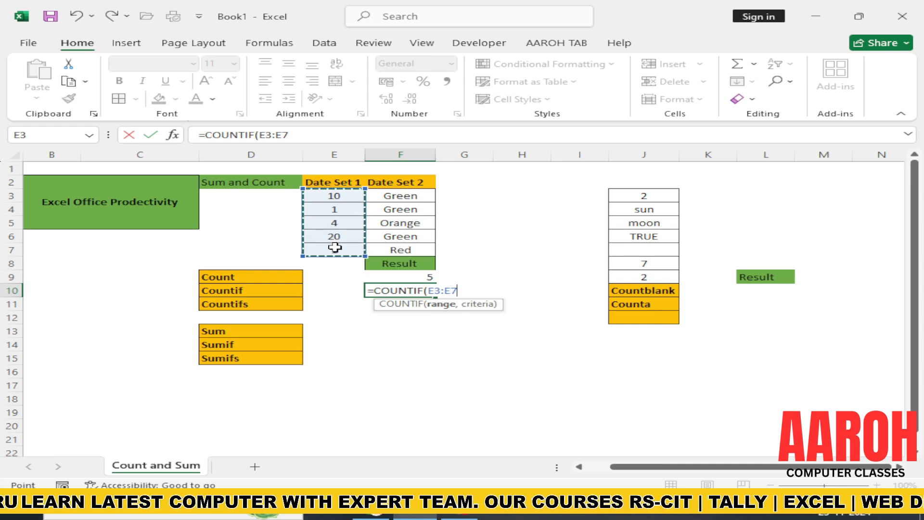
text(,)
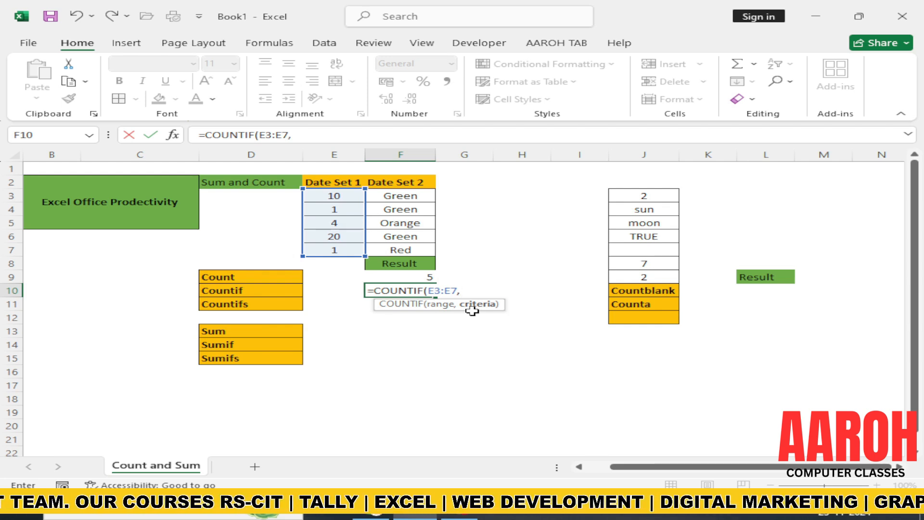
text(">)
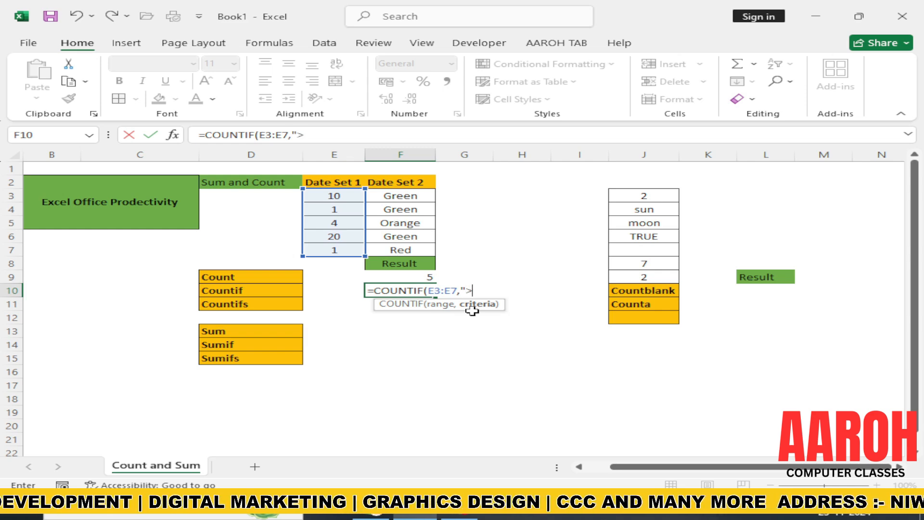
text(10)
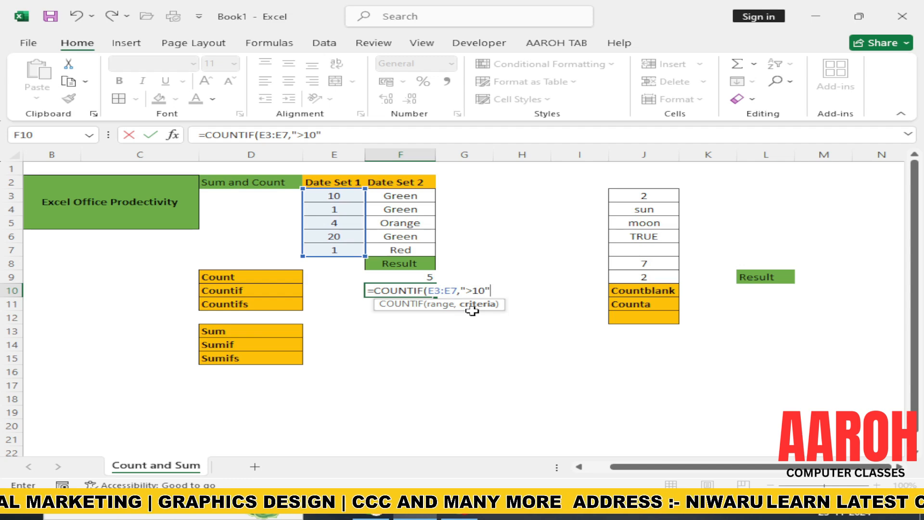
text("))
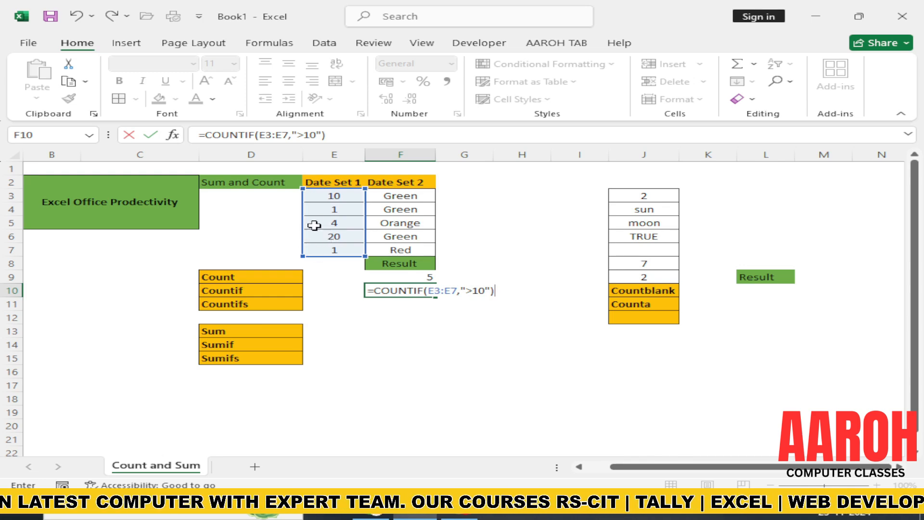
key(Return)
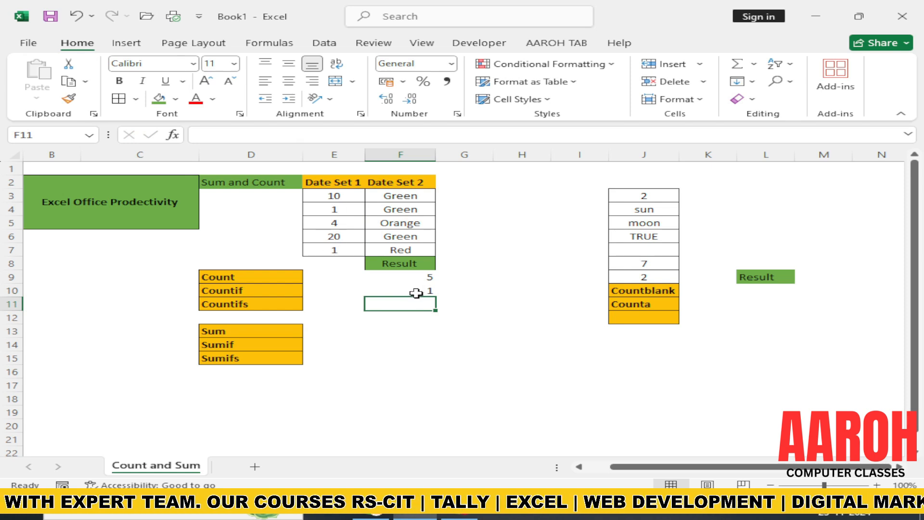
Step: Change the last Date Set 1 value, in E7, to 25 and check the COUNTIF result in F10
click(342, 249)
double_click(342, 250)
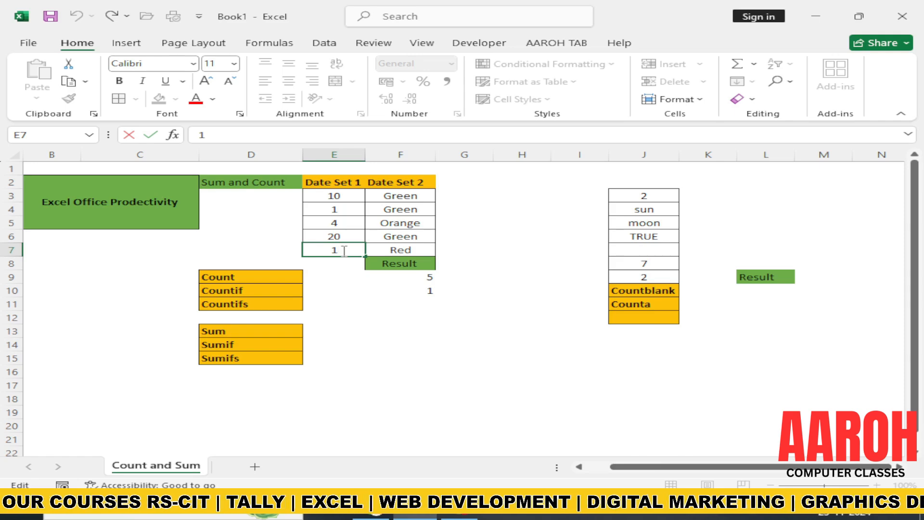
key(BackSpace)
text(25)
key(Return)
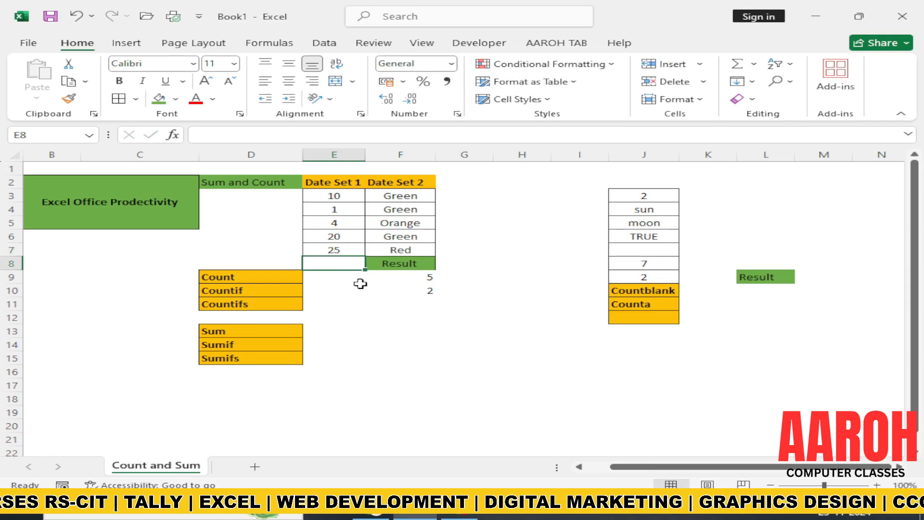
click(406, 290)
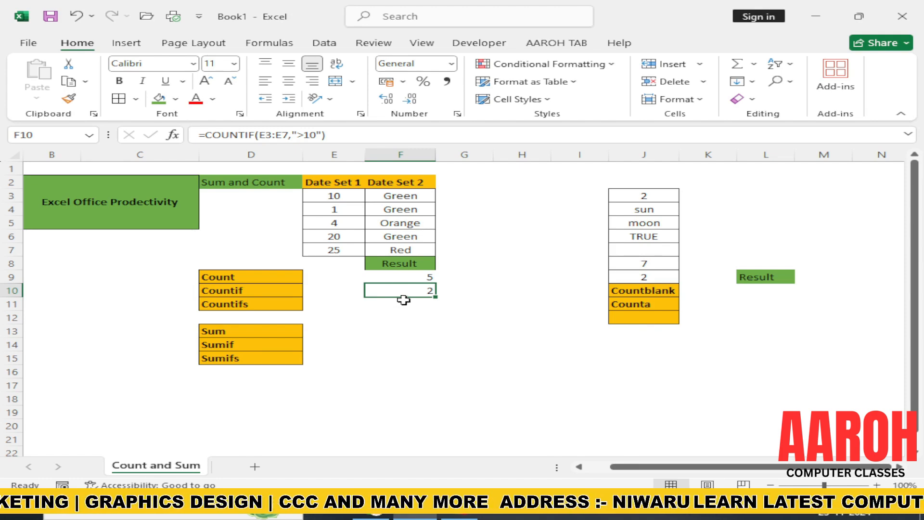
Step: Start a COUNTIFS formula in F11 with F3:F7 as the first criteria range and "green" as its criterion
click(380, 309)
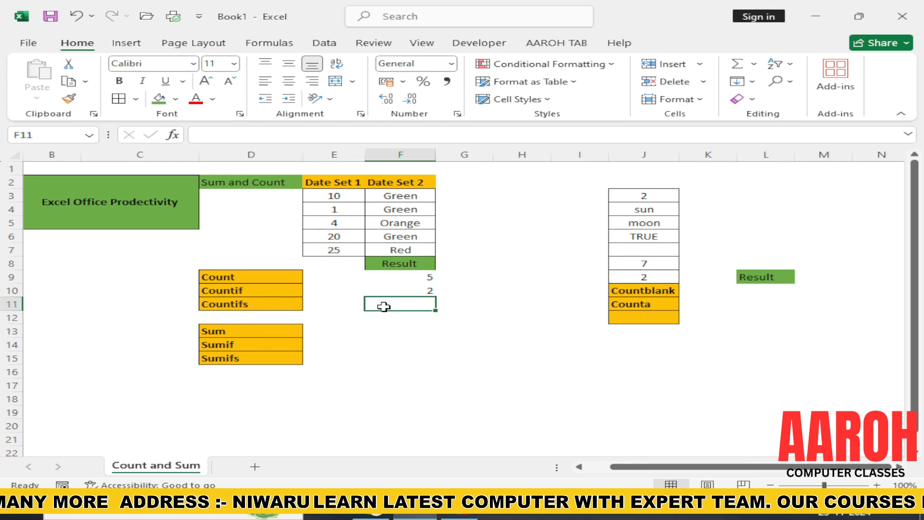
text(=co)
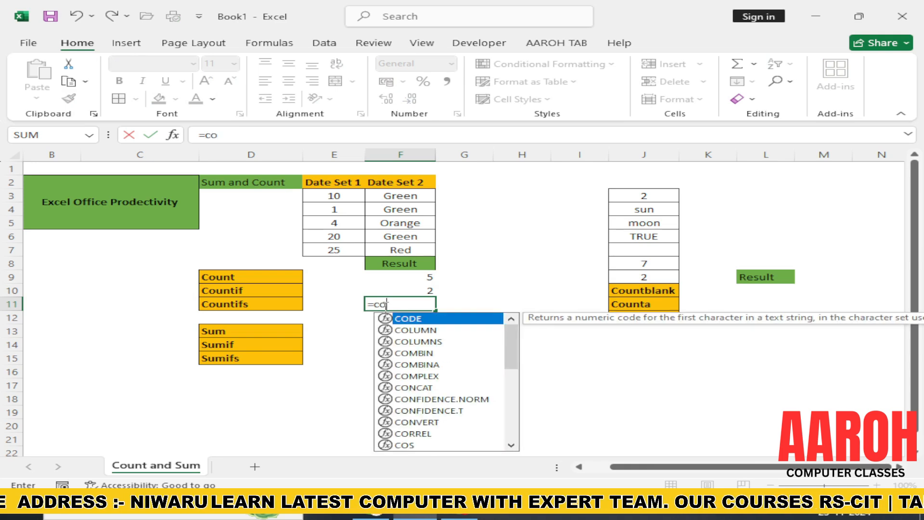
text(untifs)
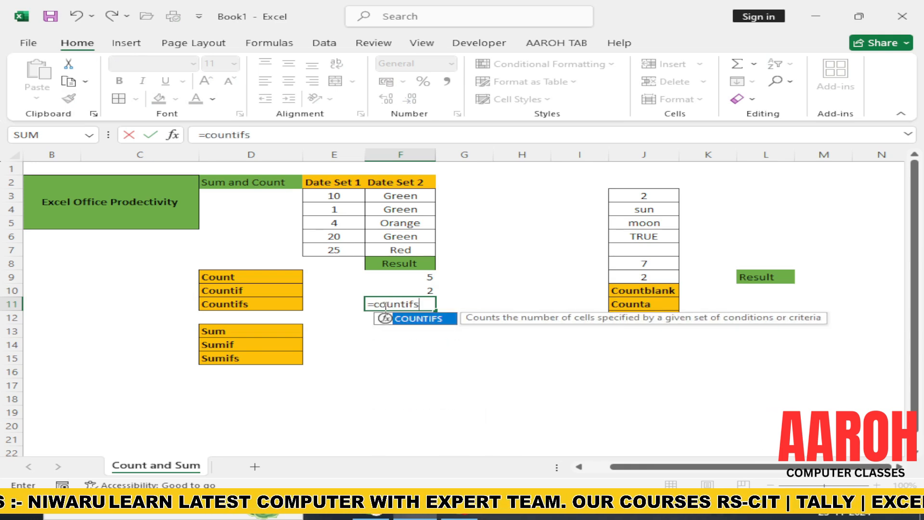
key(Tab)
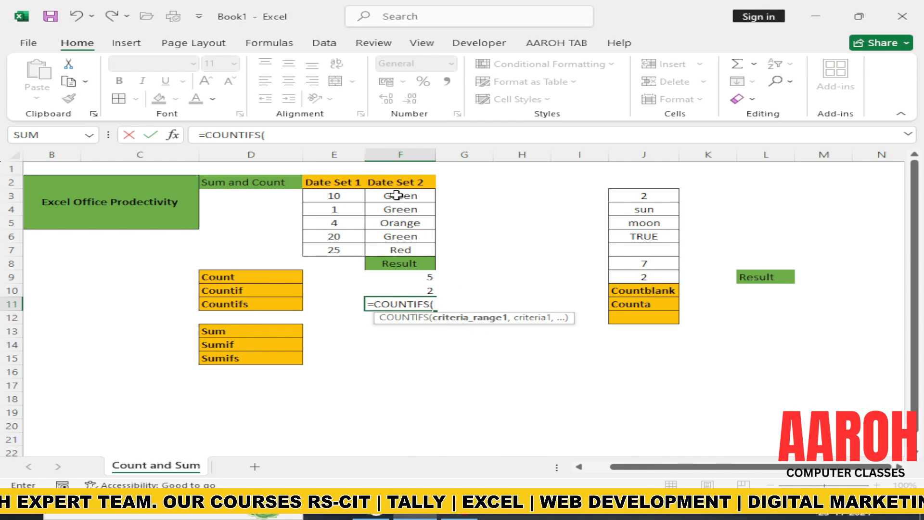
drag(396, 195, 397, 251)
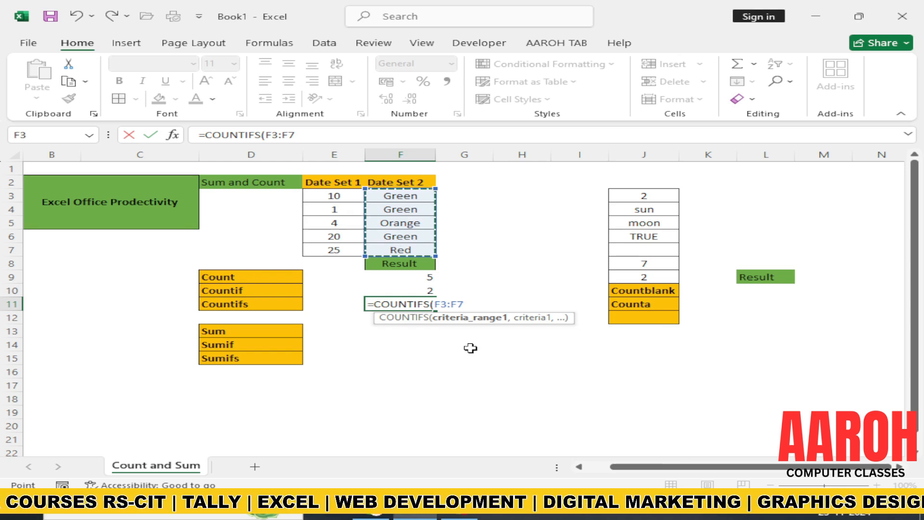
text(,)
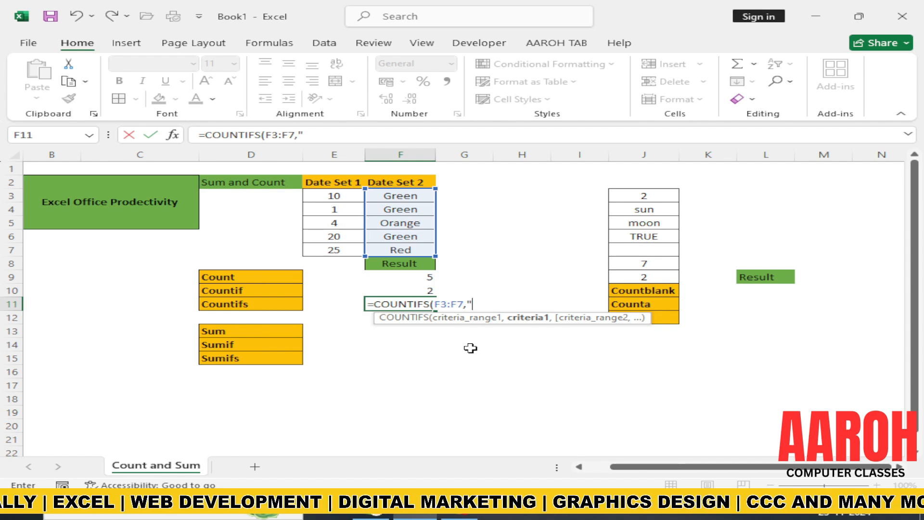
text("green)
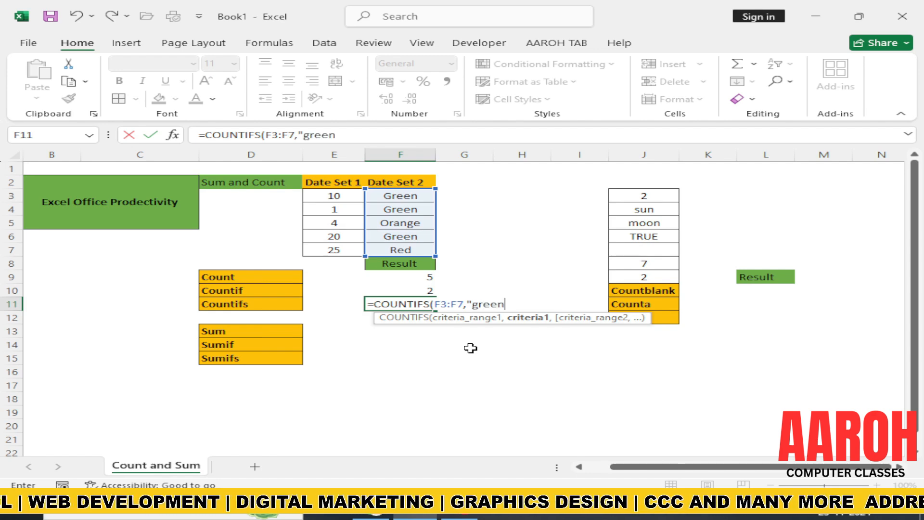
text(",)
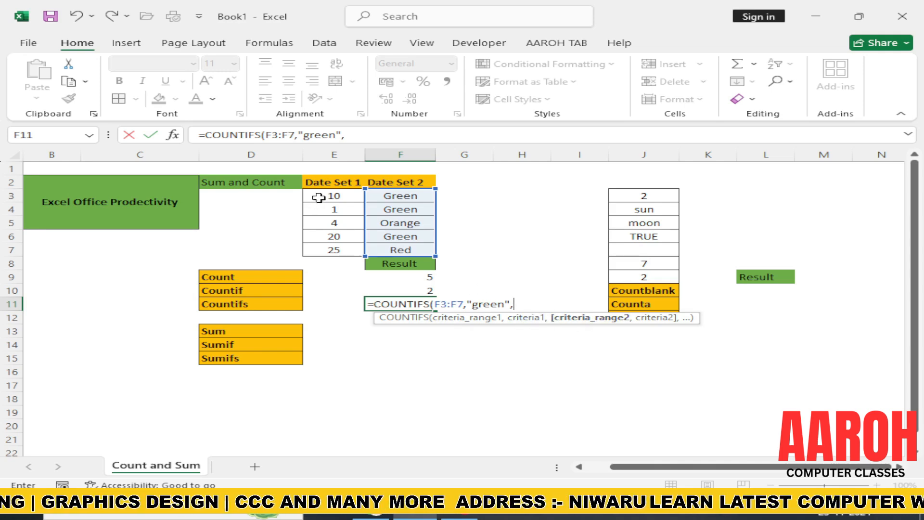
Step: Complete the COUNTIFS formula in F11 with E3:E7 as the second criteria range and ">10" as its criterion
drag(319, 197, 325, 247)
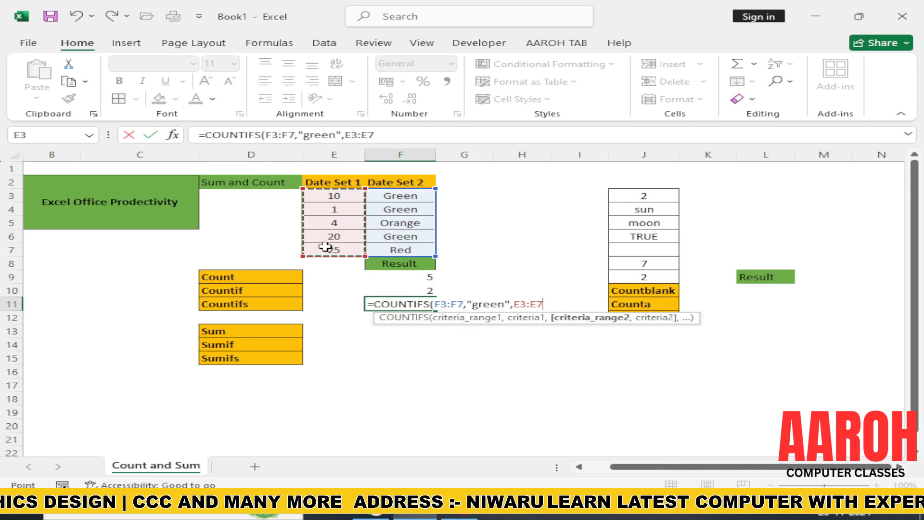
text(,)
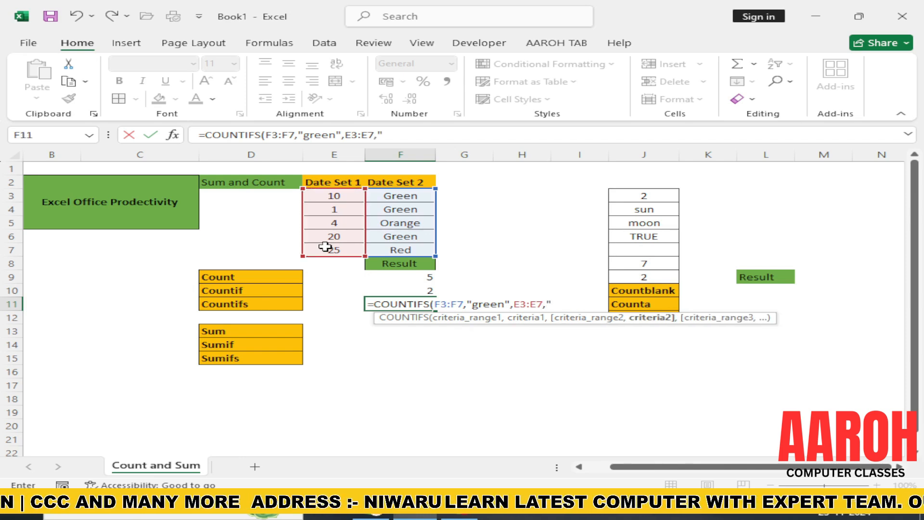
text(">)
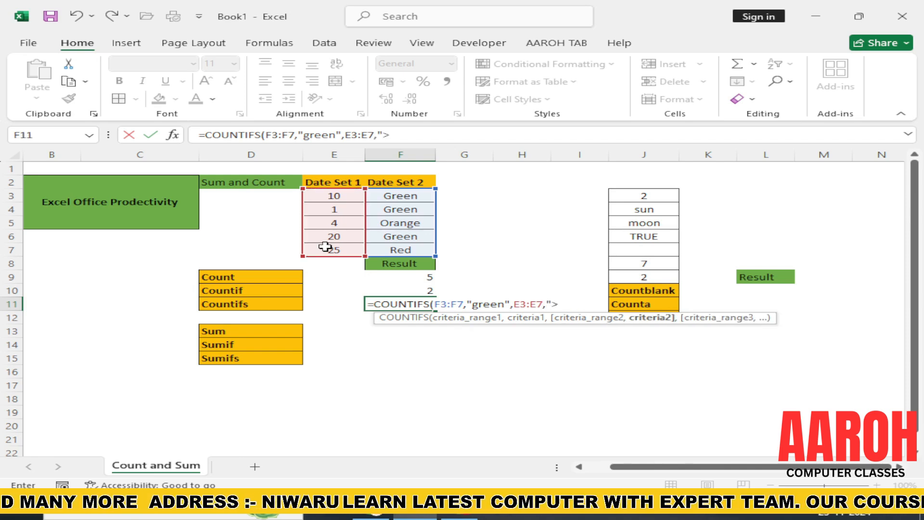
text(10"))
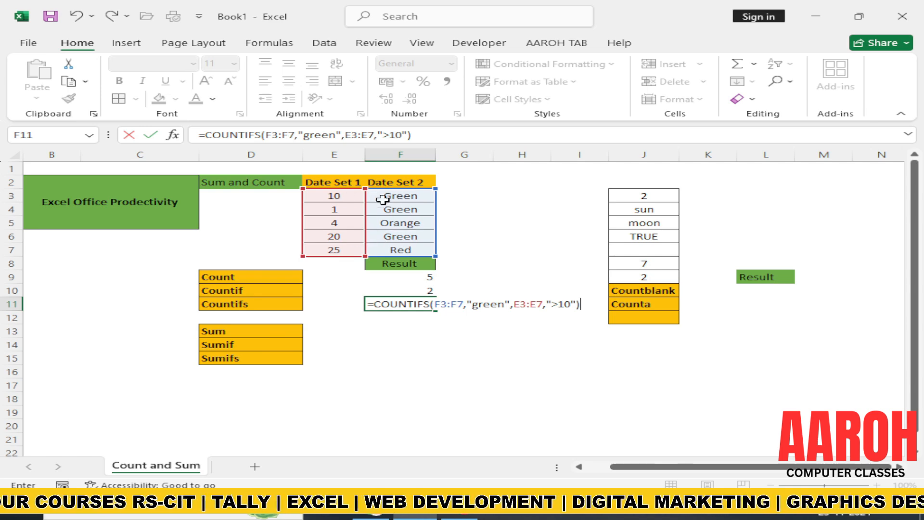
click(561, 304)
text(=)
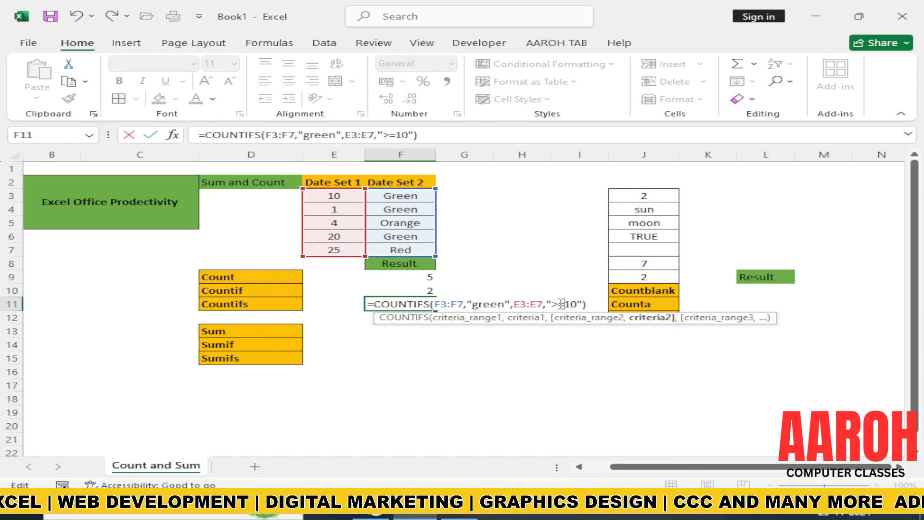
key(BackSpace)
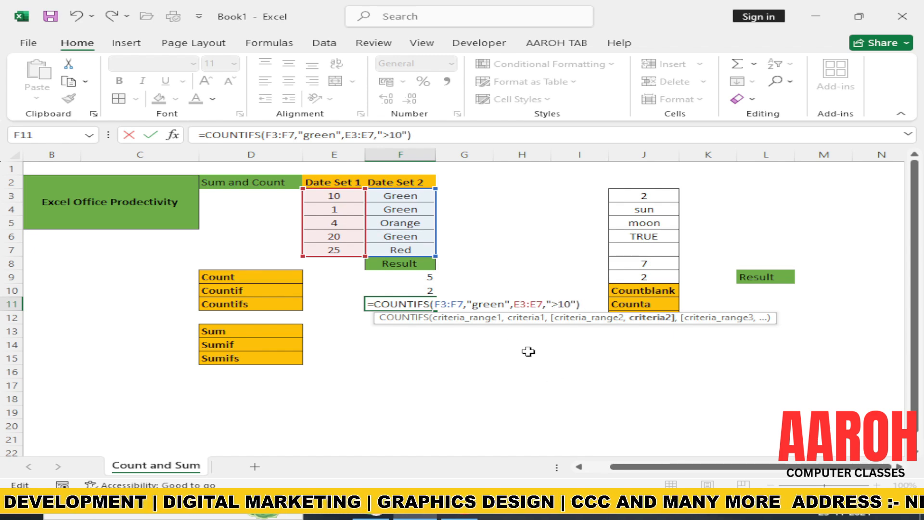
key(Return)
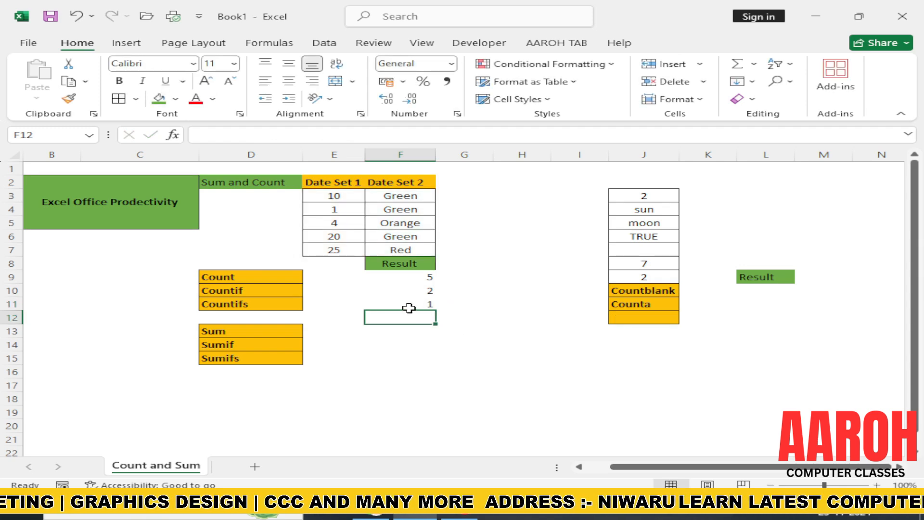
Step: Change the Date Set 1 value in E4 to 25
click(340, 209)
text(25)
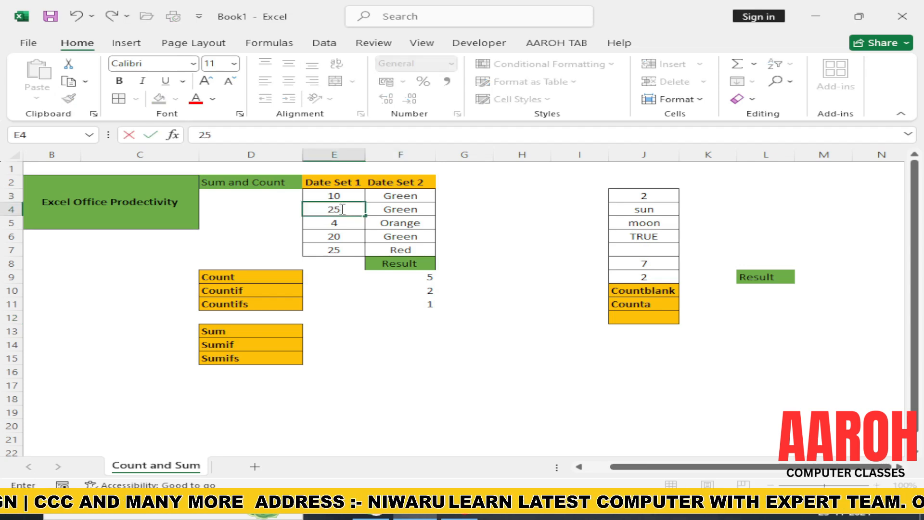
key(Return)
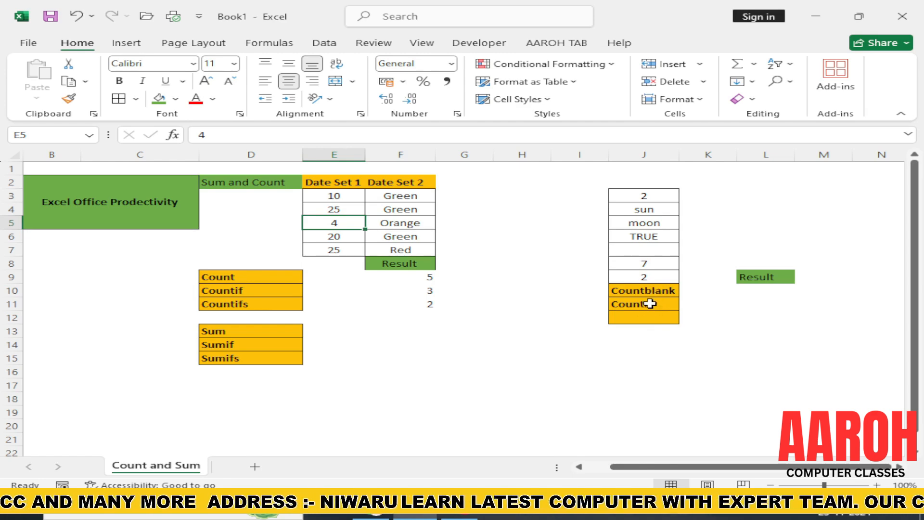
Step: Enter a COUNTBLANK formula in L10 that counts the blank cells in J3:J9
drag(653, 197, 653, 276)
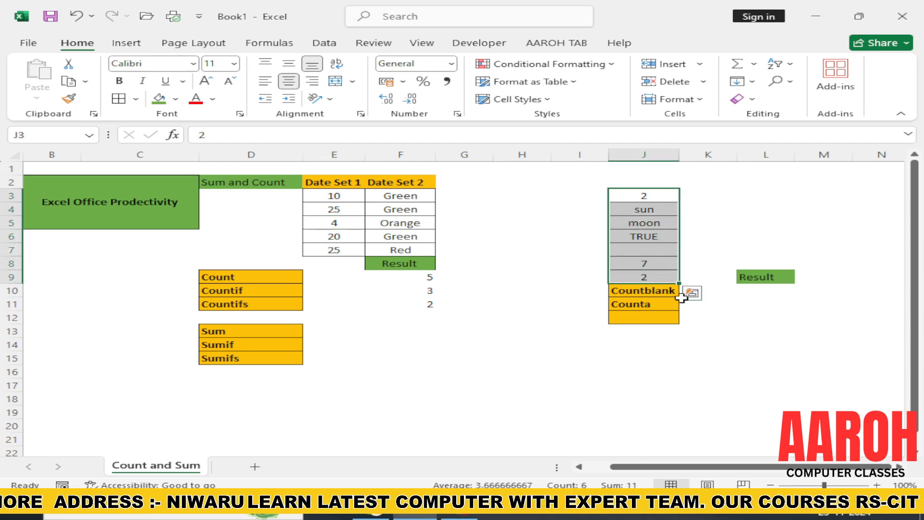
click(756, 294)
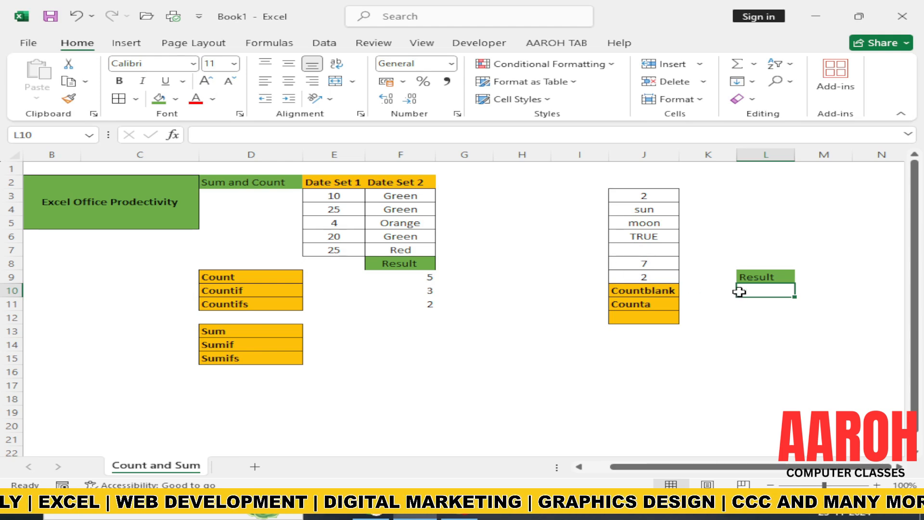
text(=count)
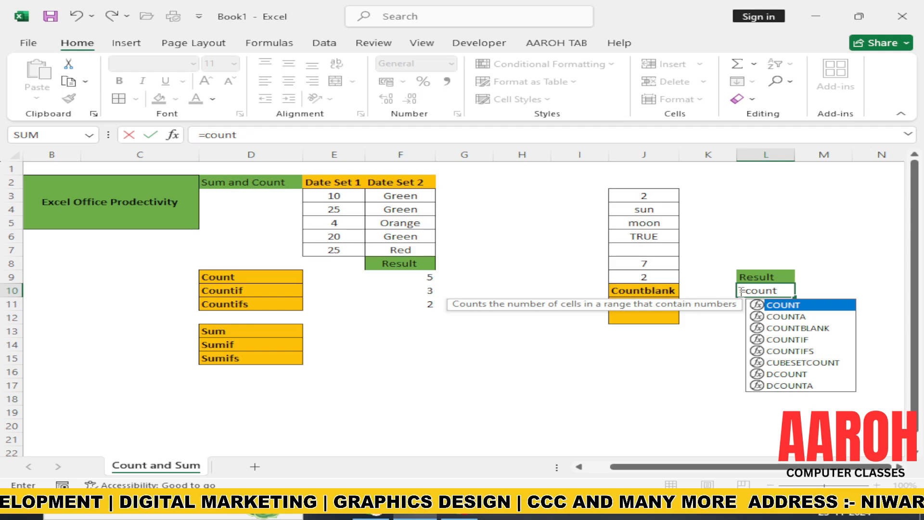
key(Down)
key(Down)
key(Tab)
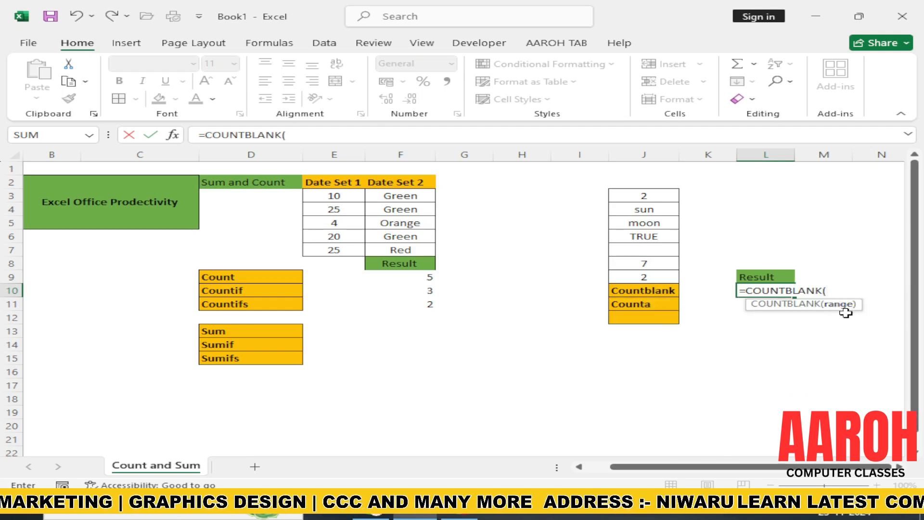
drag(644, 201, 636, 274)
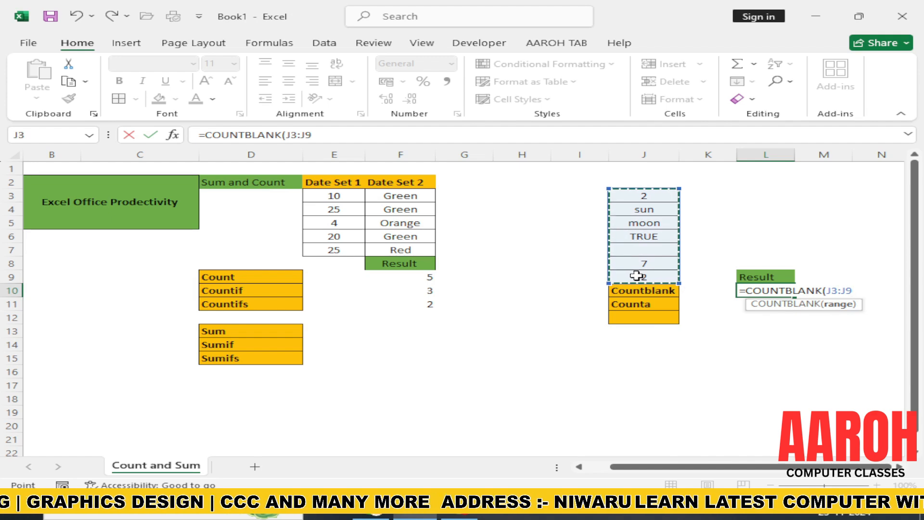
text())
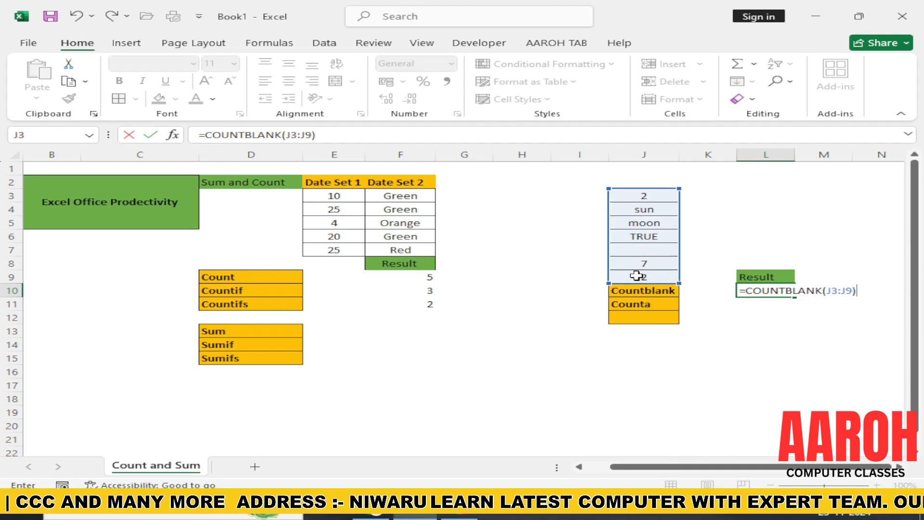
key(Return)
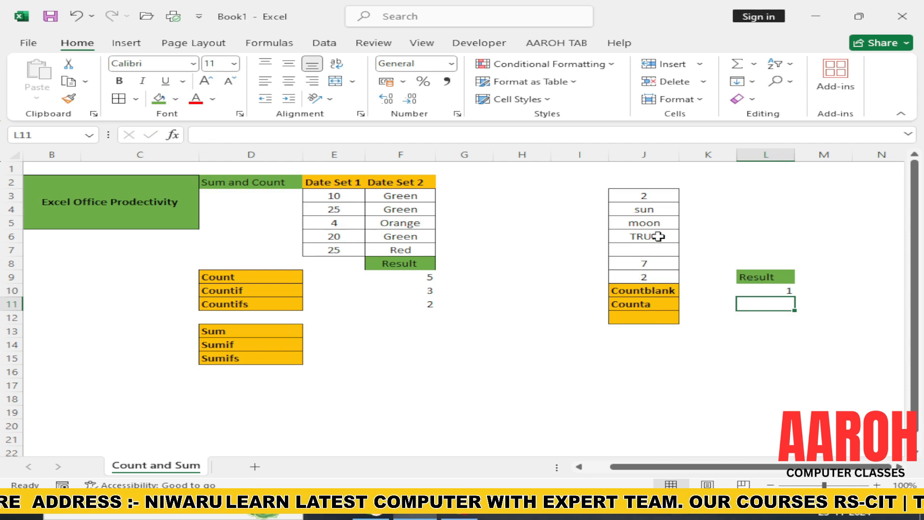
Step: Clear cell J8 to test the COUNTBLANK result, and enter the text "tt" there
double_click(652, 264)
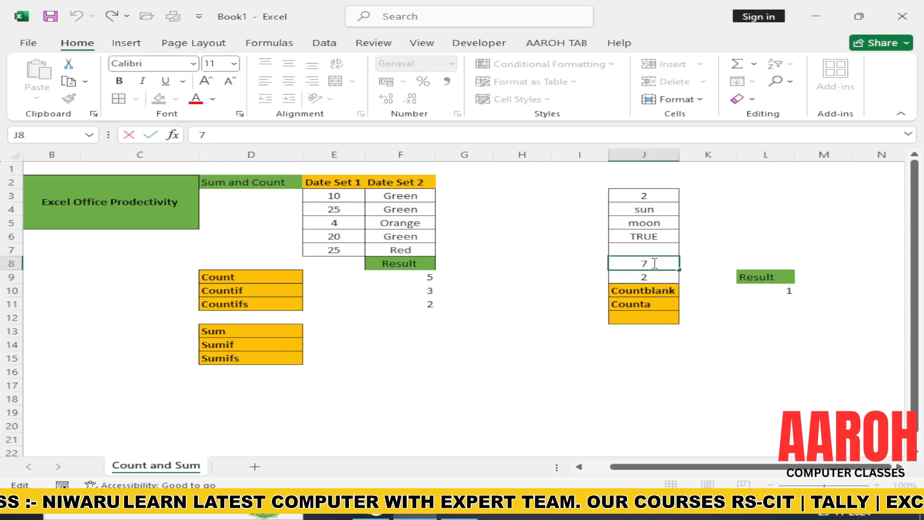
key(Return)
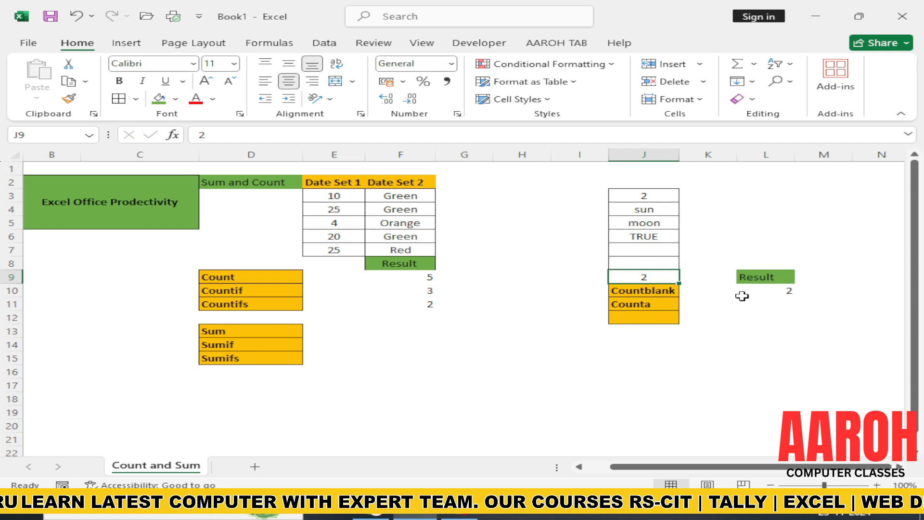
click(641, 262)
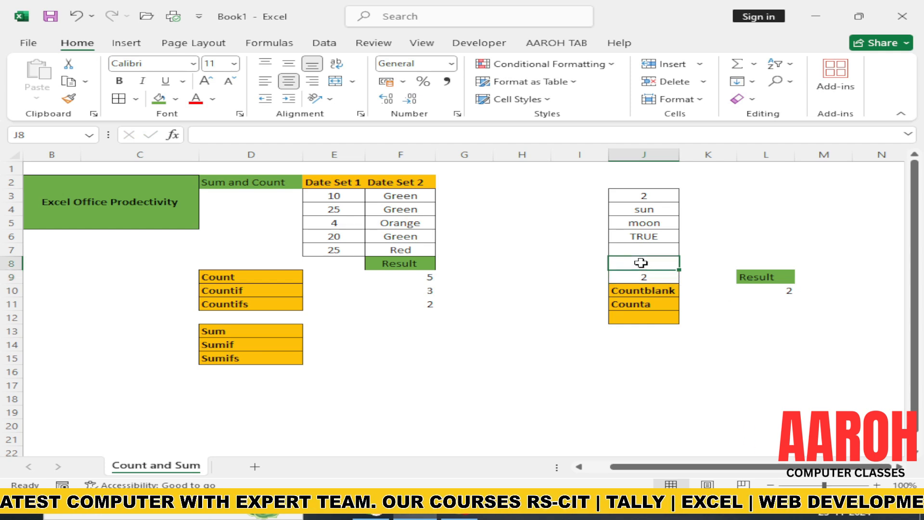
text(tt)
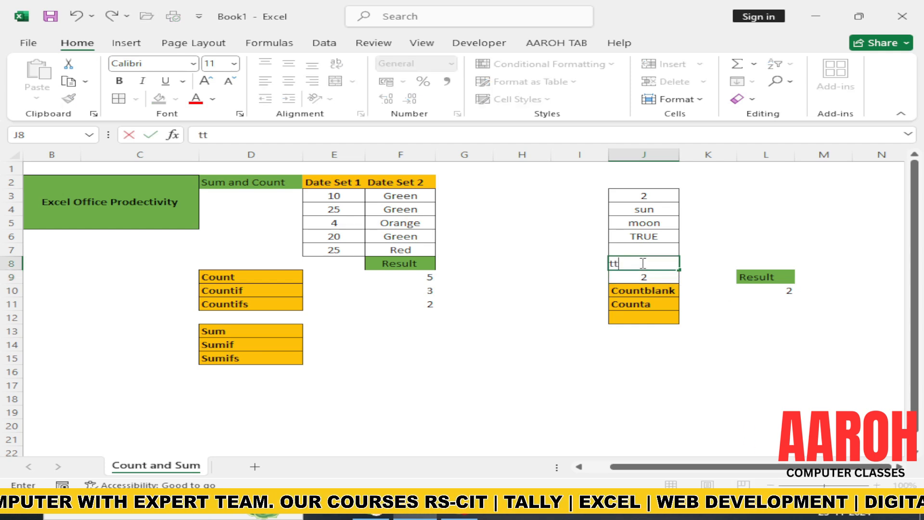
click(709, 319)
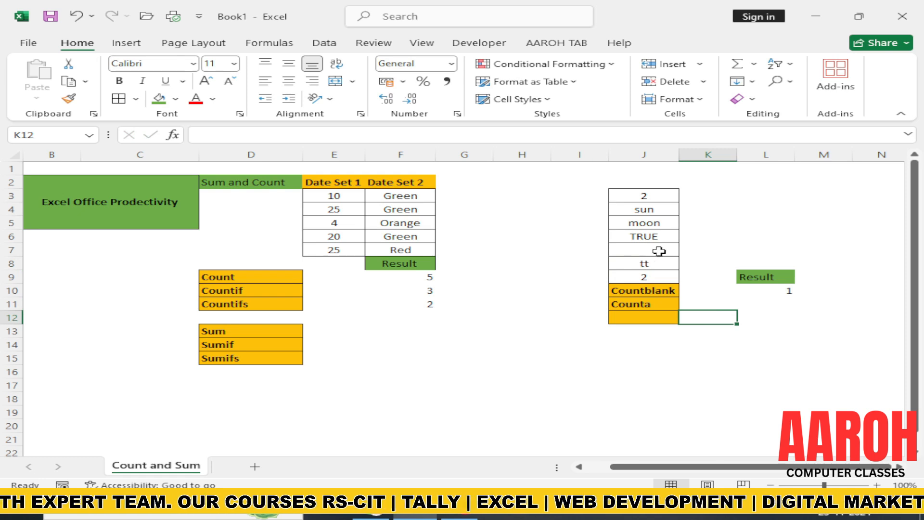
Step: Replace the text in J8 with a "%" symbol to test the COUNTBLANK result
click(653, 264)
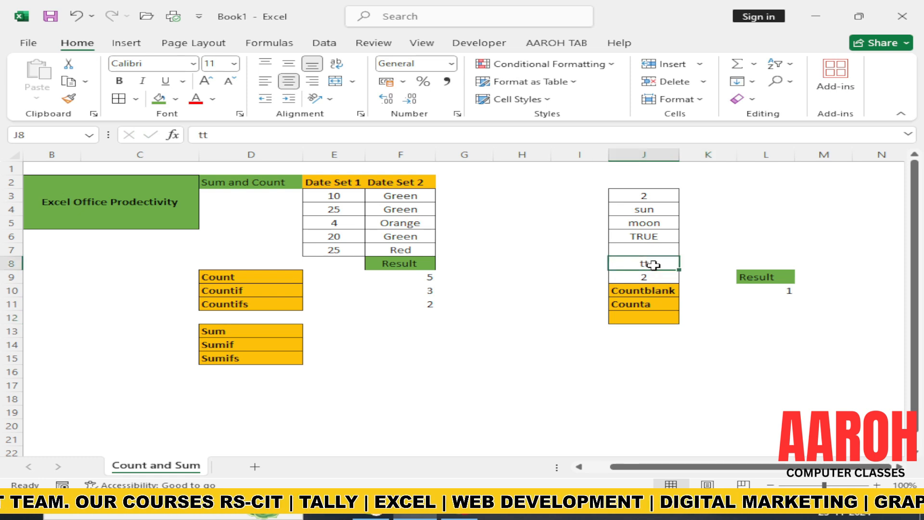
key(BackSpace)
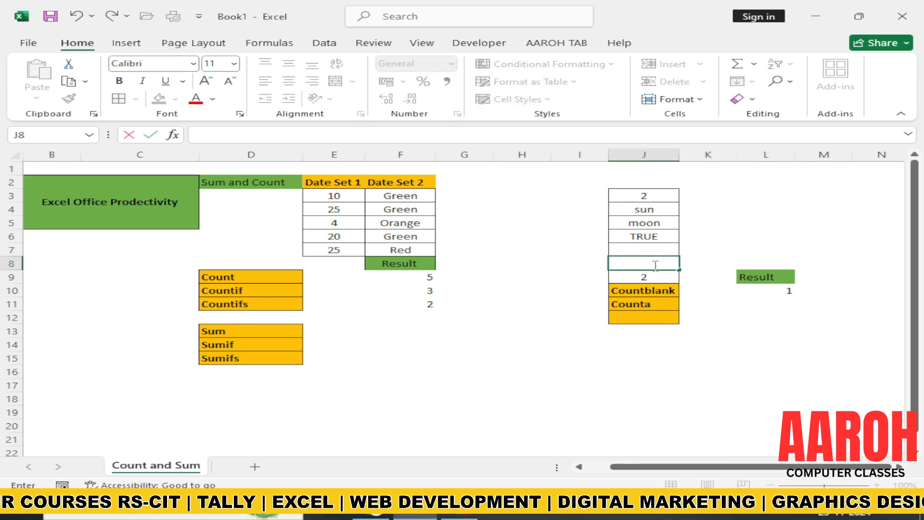
text(%)
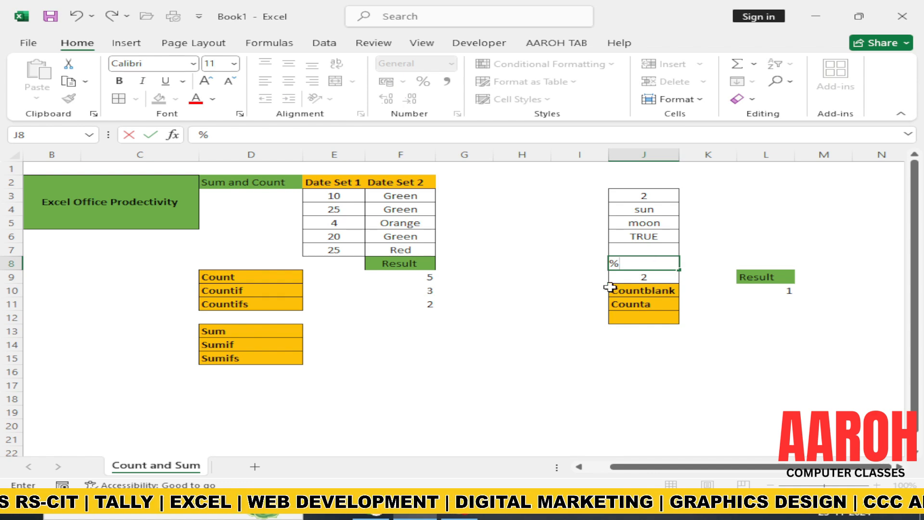
key(Return)
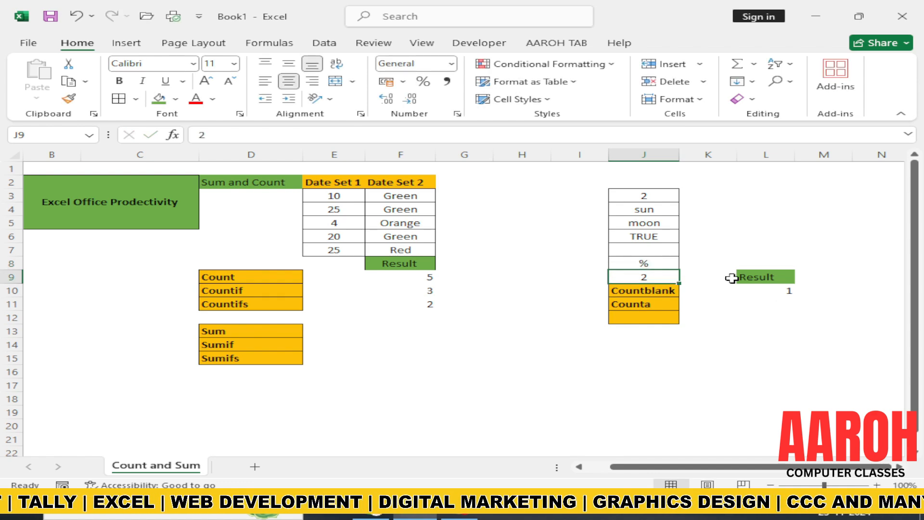
Step: Delete the "%" symbol from J8, leaving the cell blank
click(656, 262)
double_click(657, 263)
key(BackSpace)
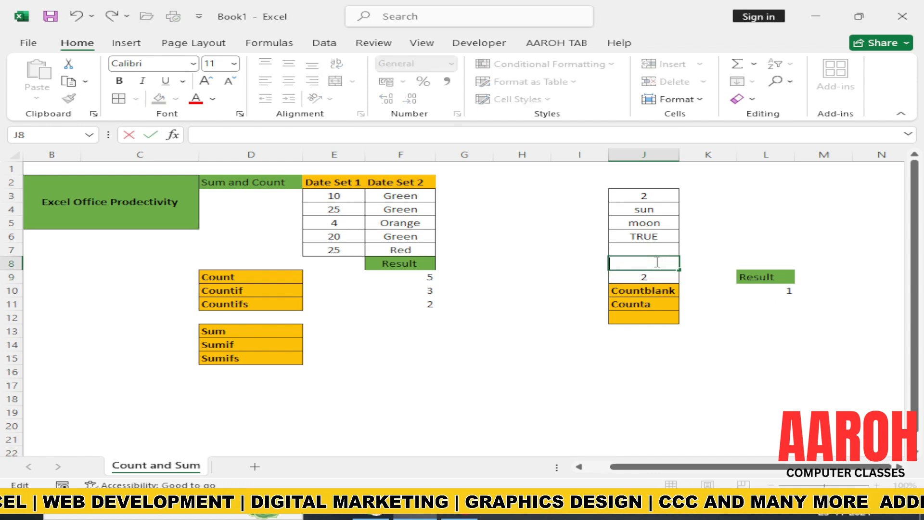
key(Return)
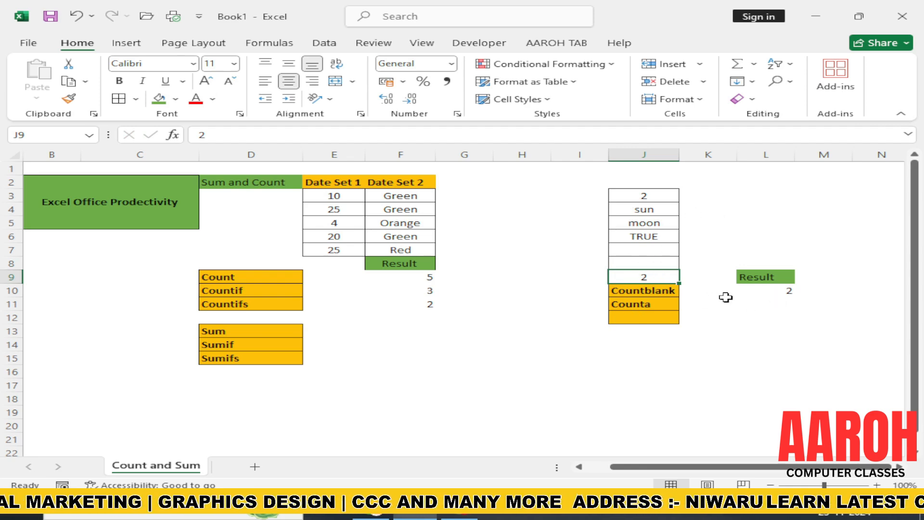
Step: Enter a COUNTA formula in L11 that counts the non-empty cells in J3:J9
click(777, 307)
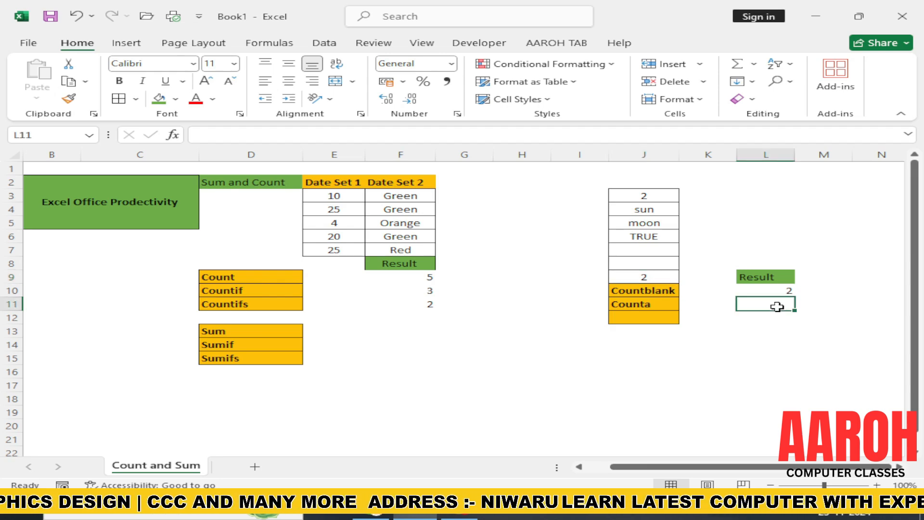
text(=)
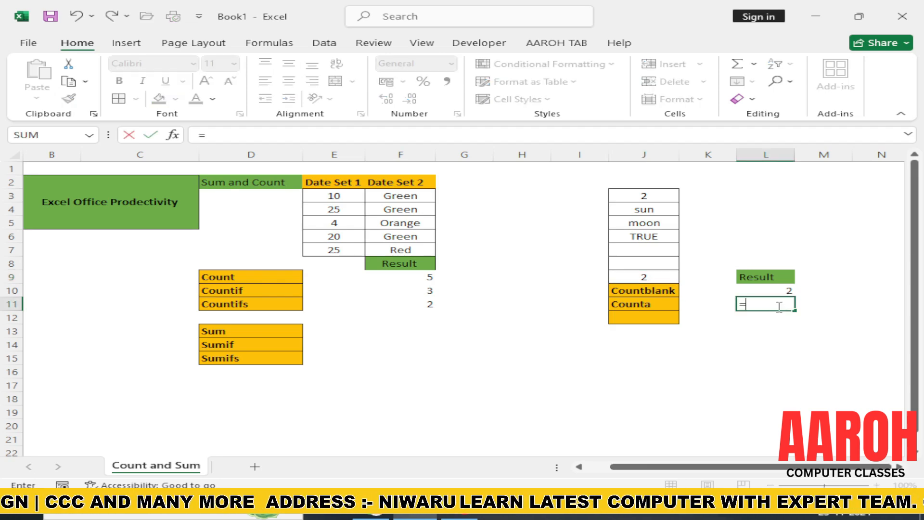
text(count)
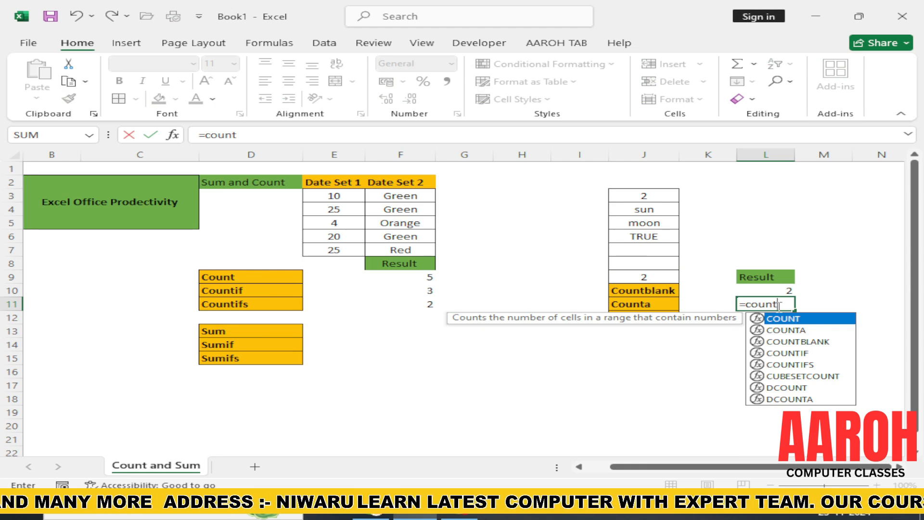
text(a)
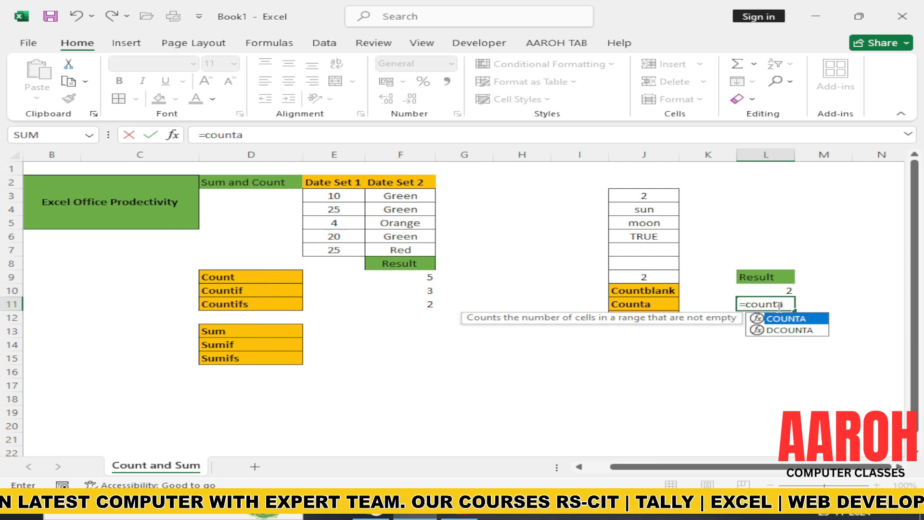
text(()
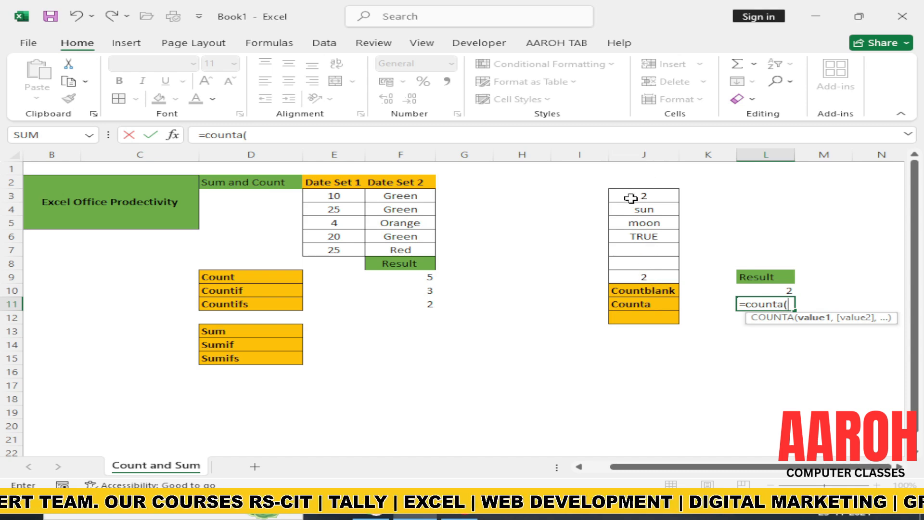
drag(627, 195, 639, 279)
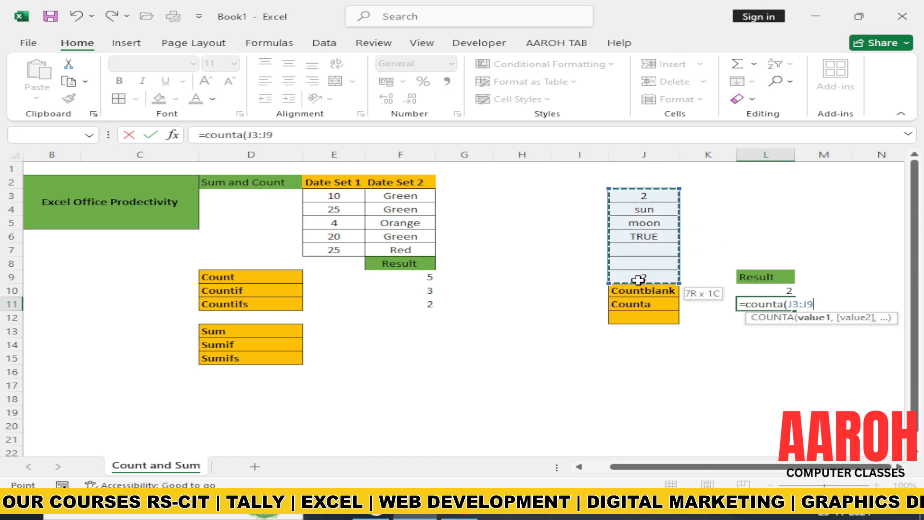
text())
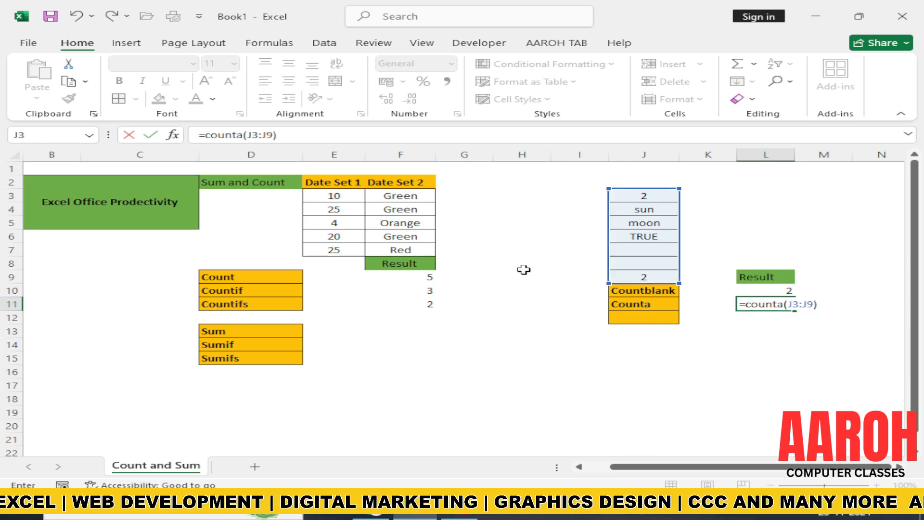
key(Escape)
key(Return)
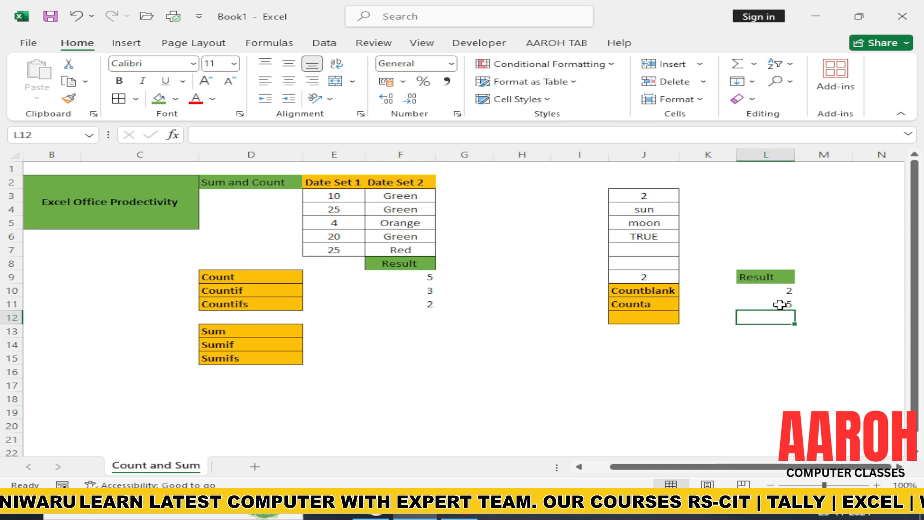
Step: Delete the value in J9 to test the COUNTBLANK and COUNTA results
double_click(658, 276)
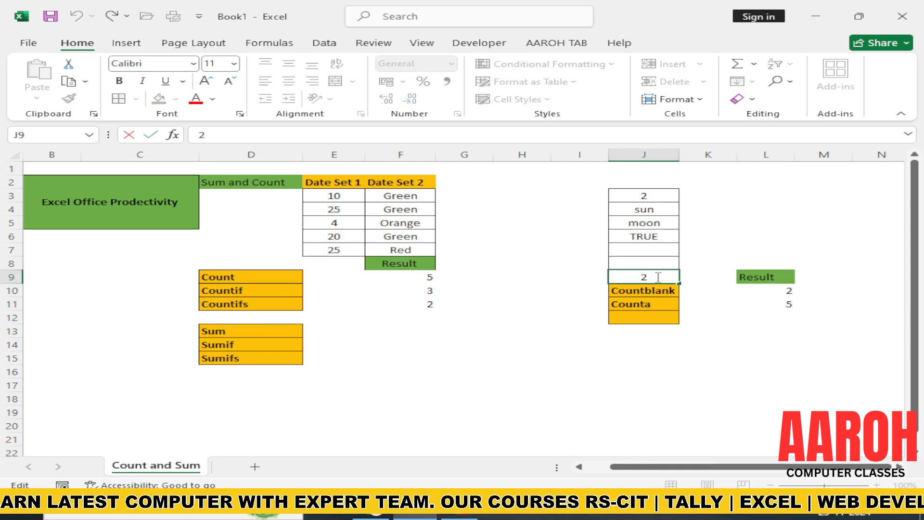
key(BackSpace)
key(Return)
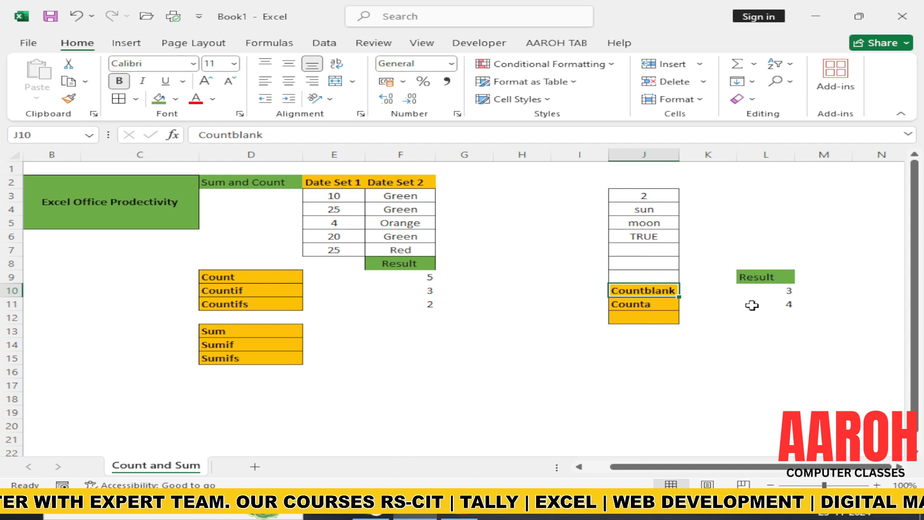
Step: Apply all borders to the count results in F9:F11 and L10:L11
drag(403, 279, 402, 301)
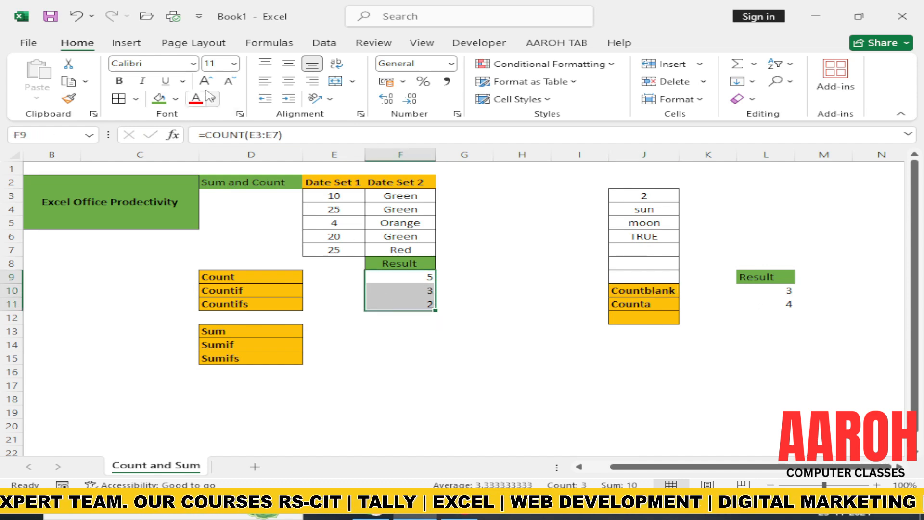
click(121, 101)
drag(753, 290, 759, 305)
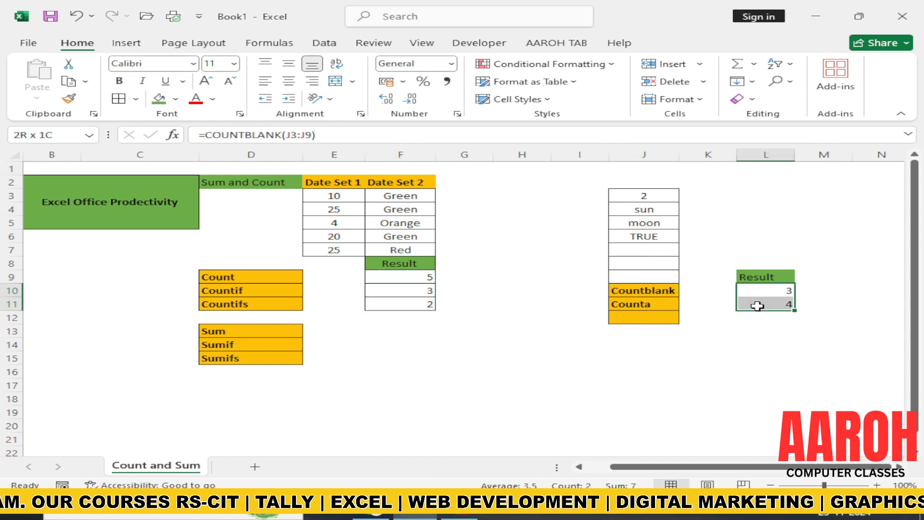
click(119, 99)
click(418, 353)
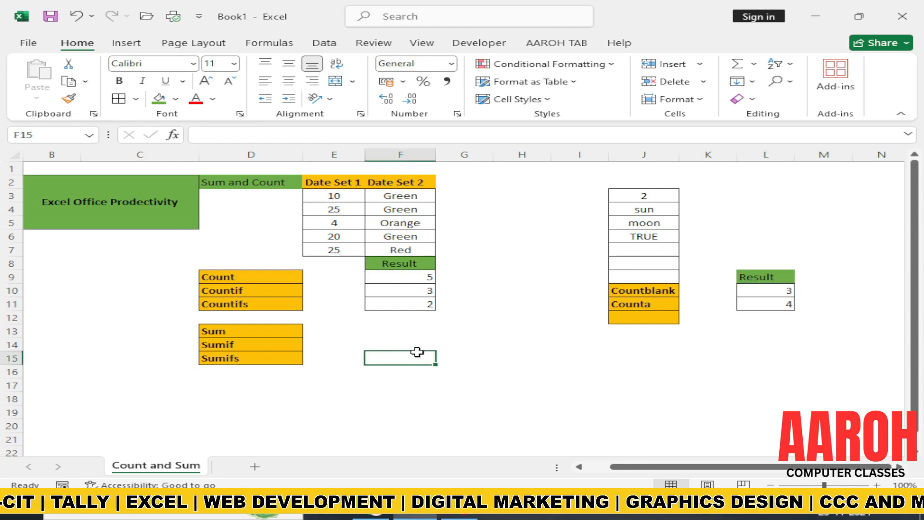
Step: Enter a SUM formula in F13 that adds the Date Set 1 numbers in E3:E7
click(388, 327)
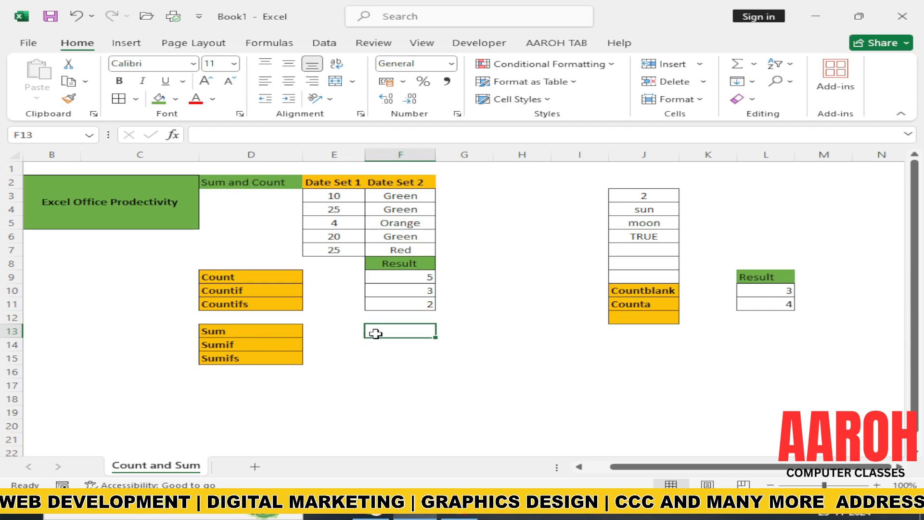
text(=sum)
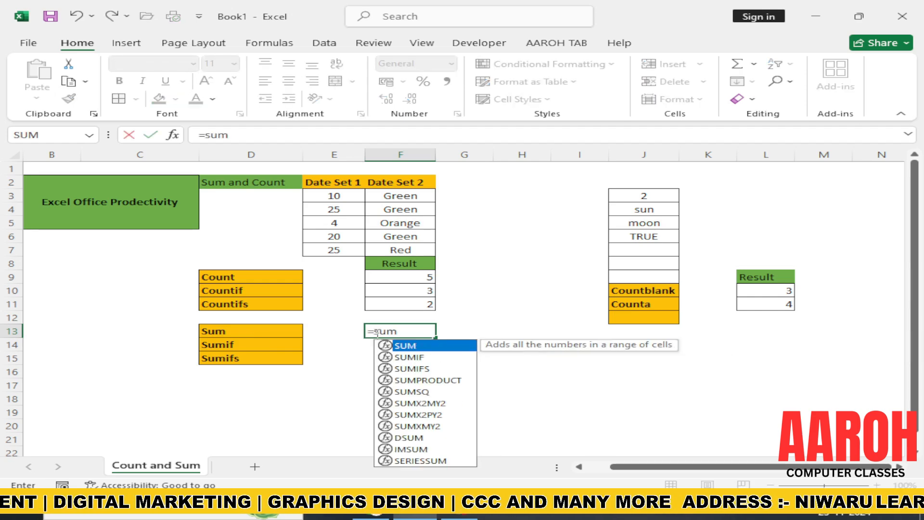
key(Tab)
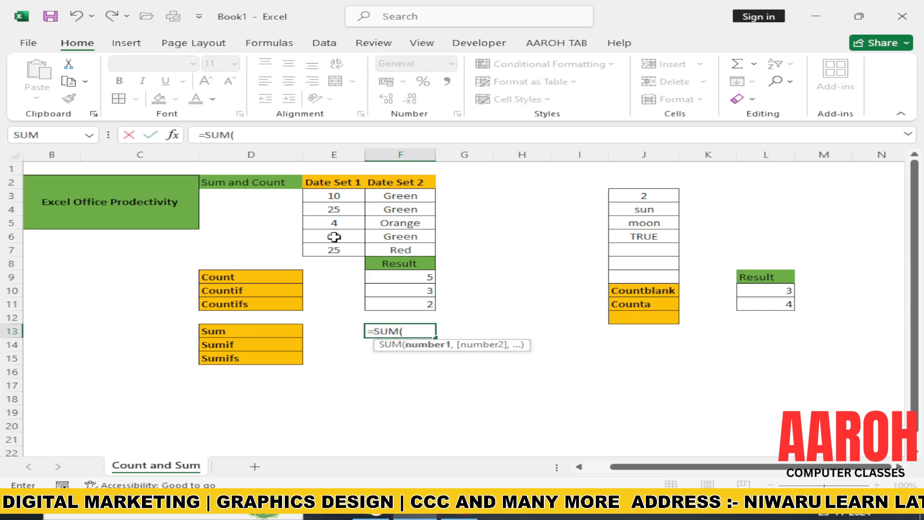
drag(333, 196, 331, 248)
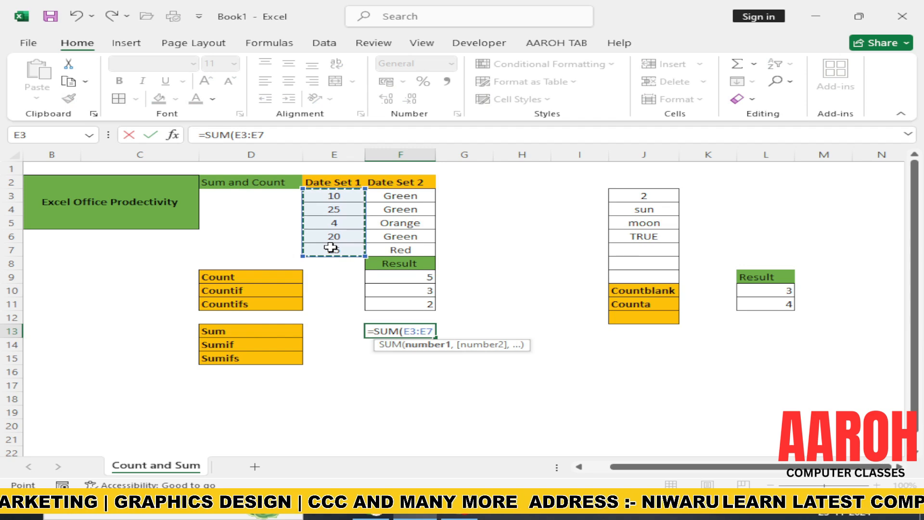
text())
key(Return)
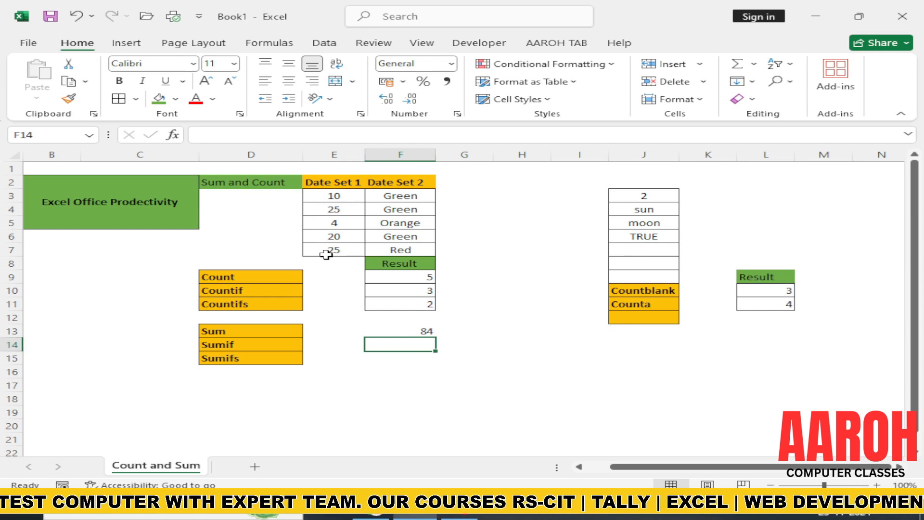
Step: Enter a SUMIF formula in F14 that adds the E3:E7 values meeting the criterion ">15"
text(=sumif)
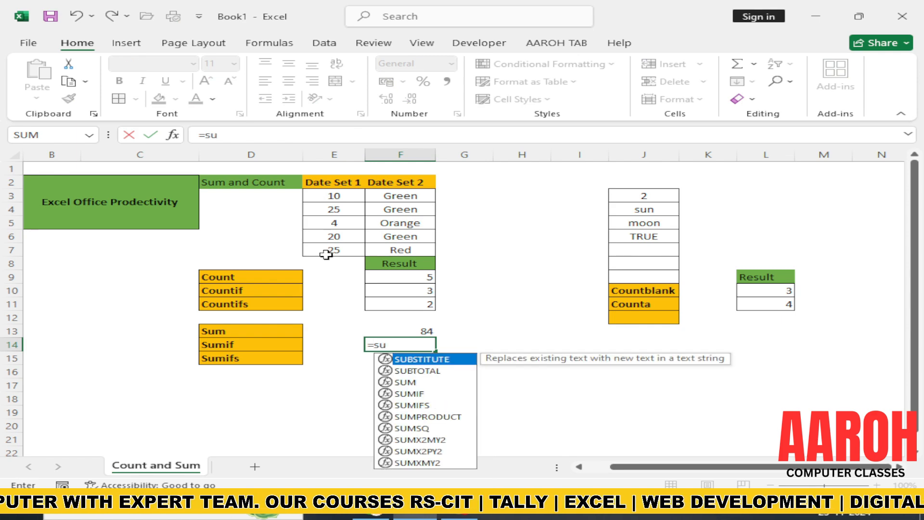
key(Tab)
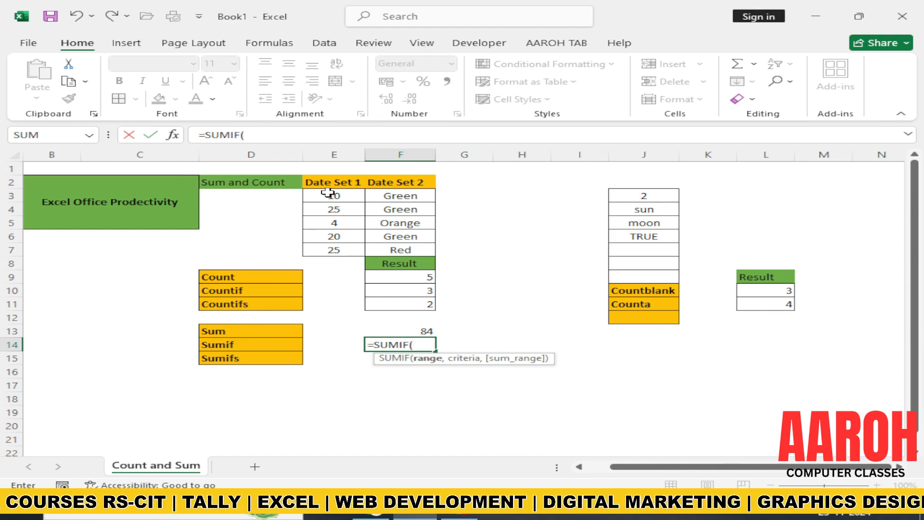
drag(328, 193, 332, 251)
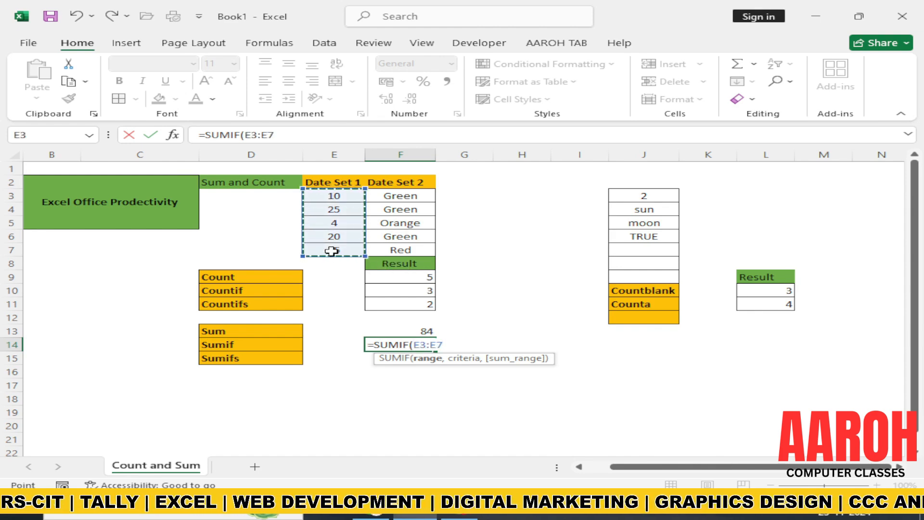
text(m)
key(BackSpace)
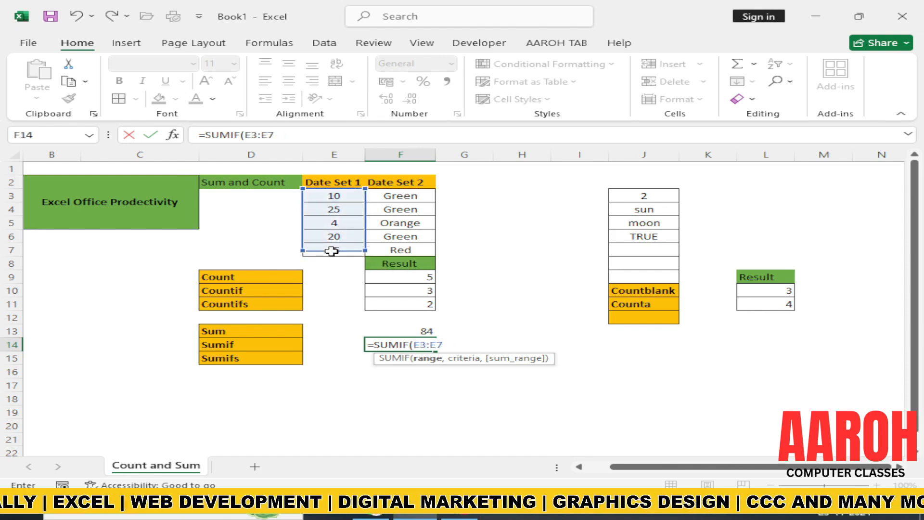
text(,">15)
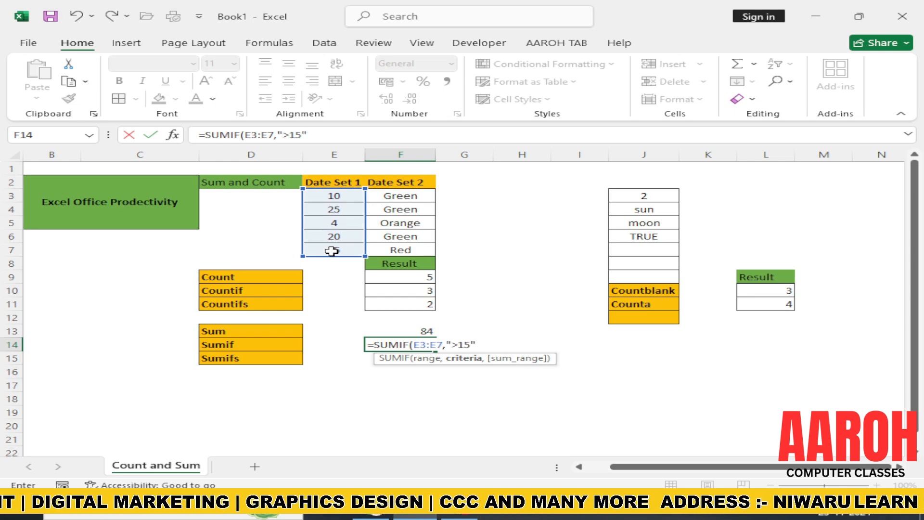
key(Return)
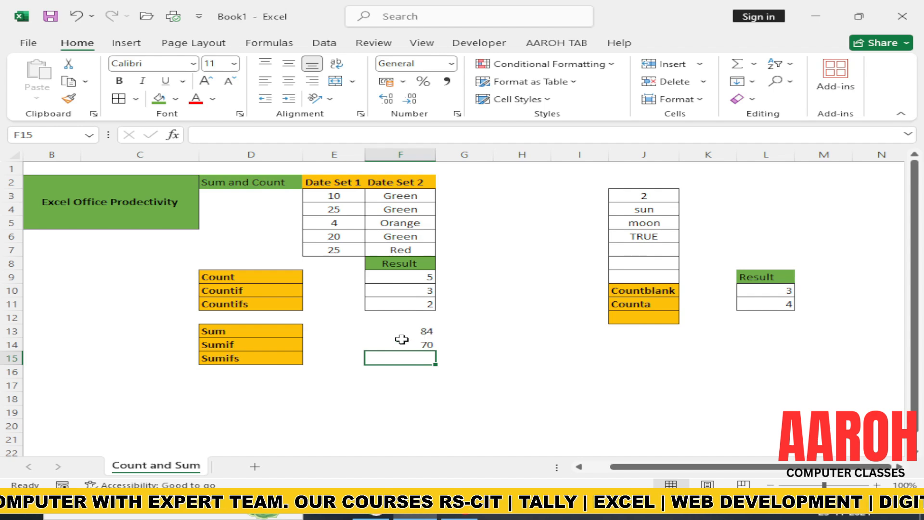
Step: Enter a SUMIFS formula in F15 that sums E3:E7 where F3:F7 is "green" and E3:E7 is ">15"
text(=su)
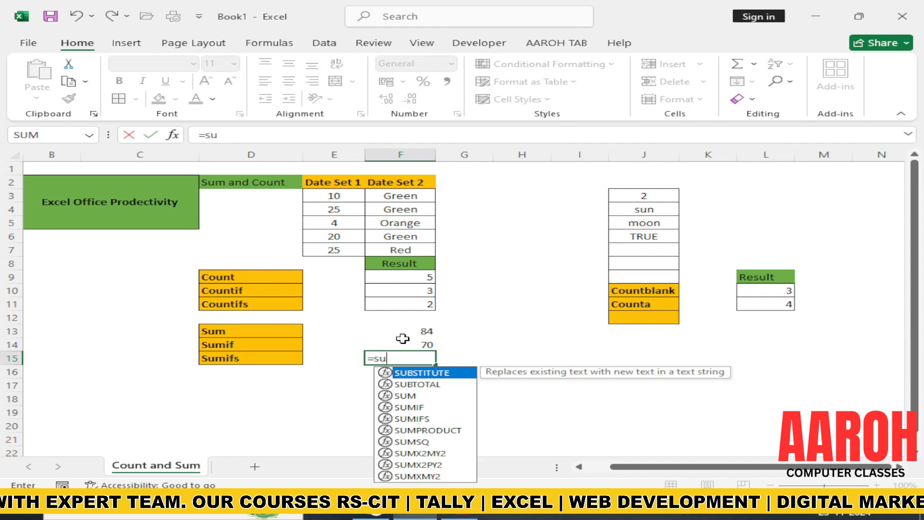
text(mifs()
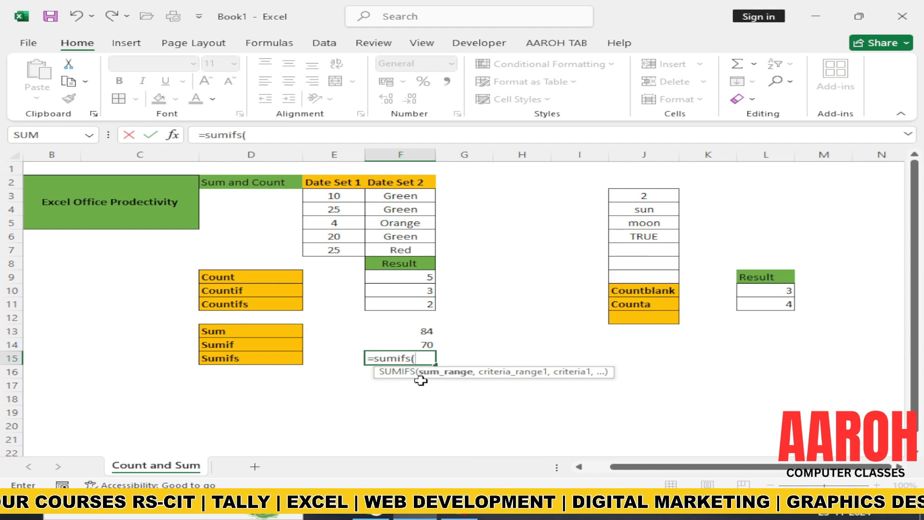
drag(328, 195, 335, 251)
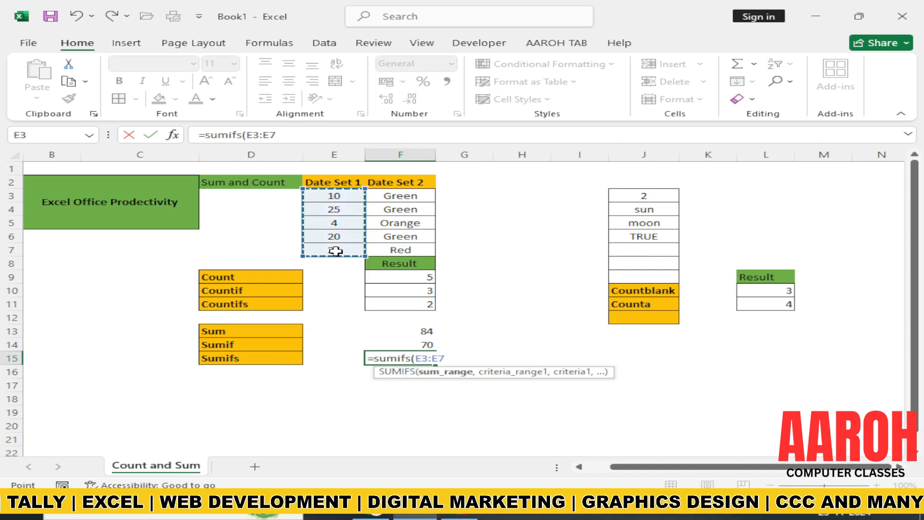
text(,)
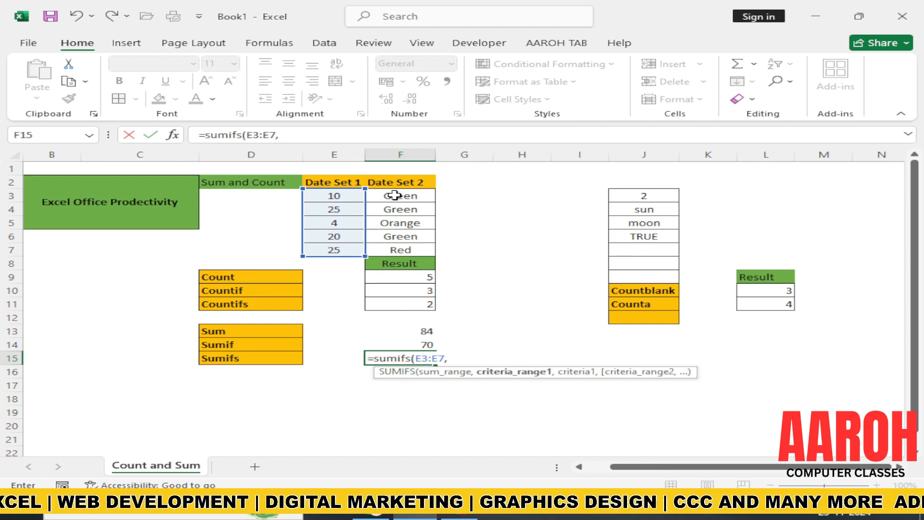
drag(385, 195, 389, 246)
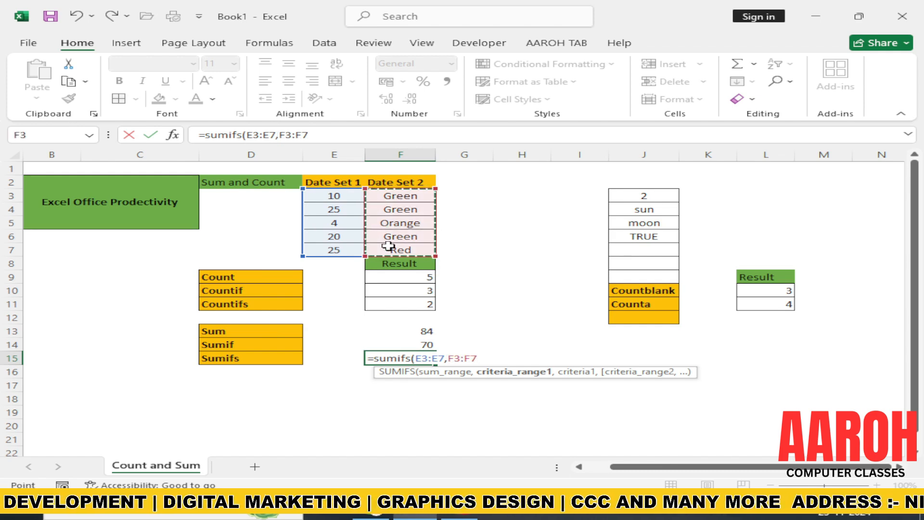
text(,)
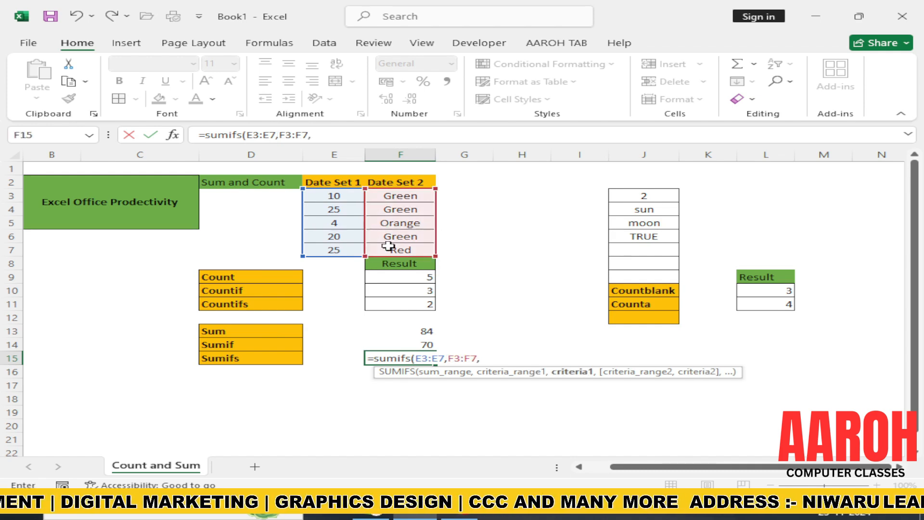
text("green)
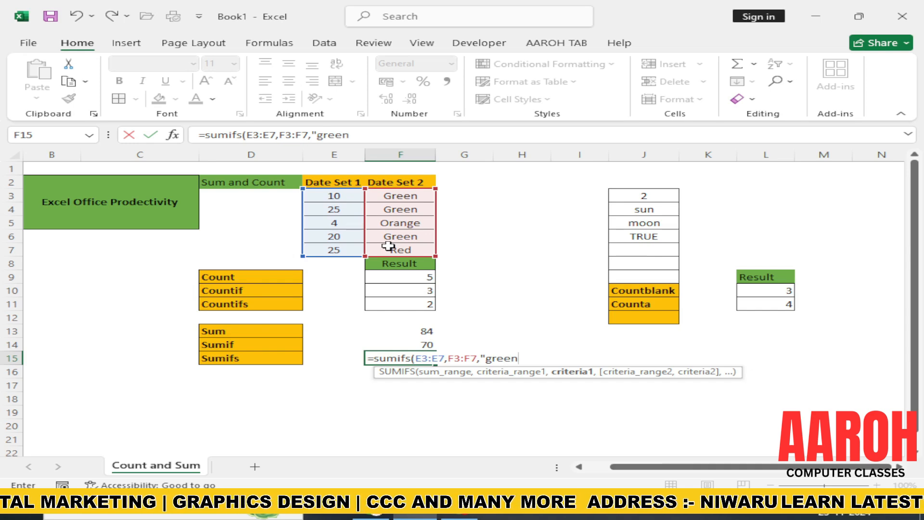
text(",)
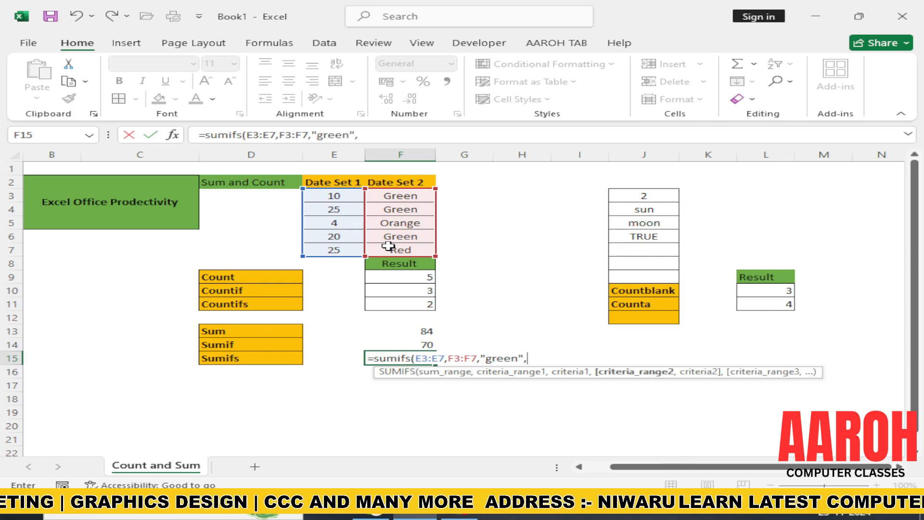
drag(335, 195, 335, 248)
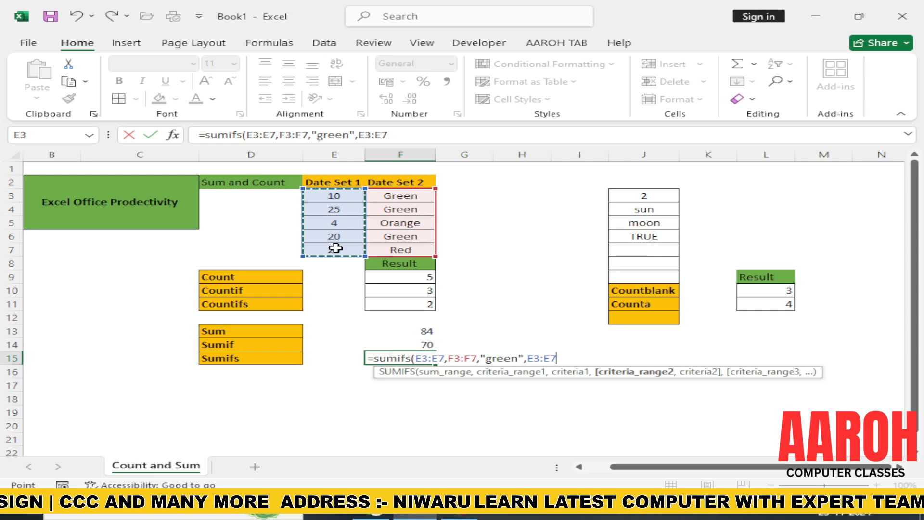
text(,">1)
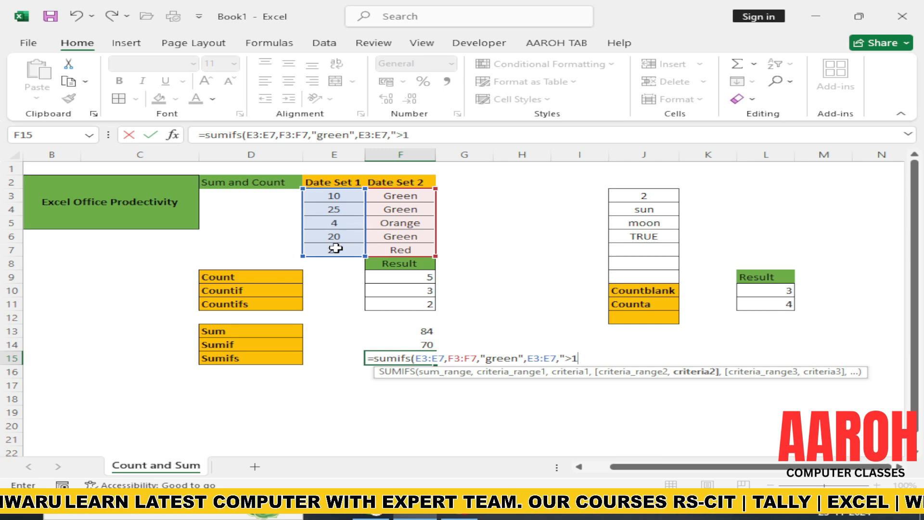
text())
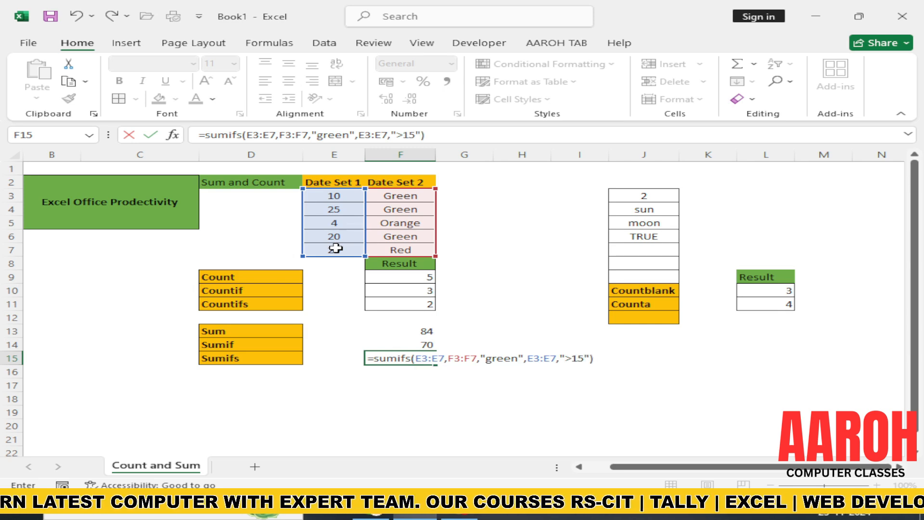
key(Return)
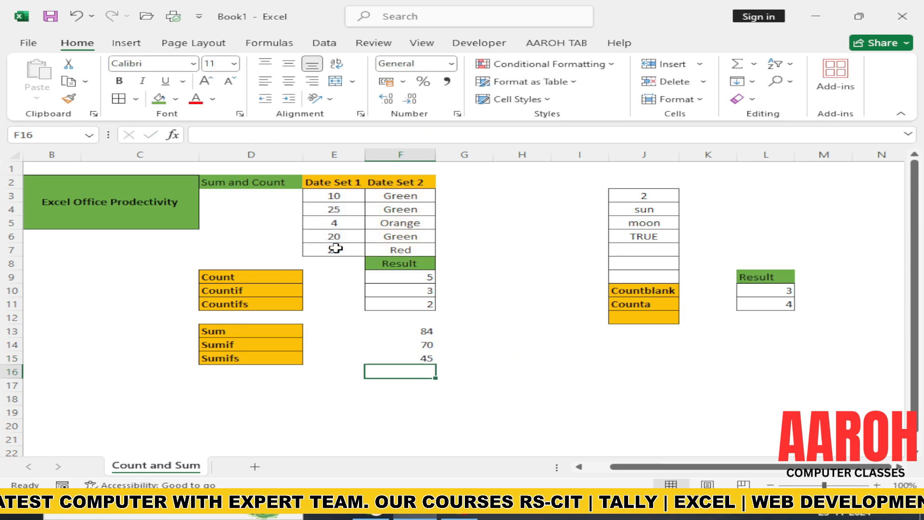
Step: Apply all borders to the sum results in F13:F15
click(388, 358)
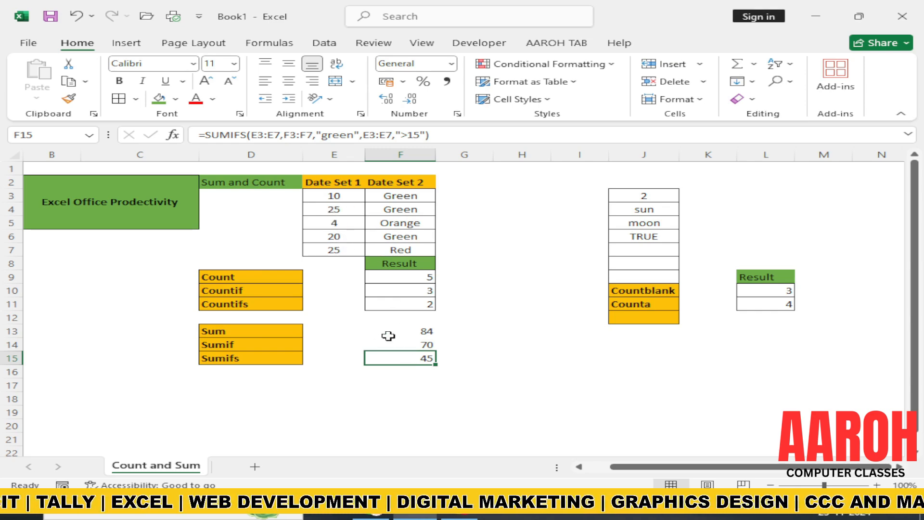
drag(387, 334, 389, 359)
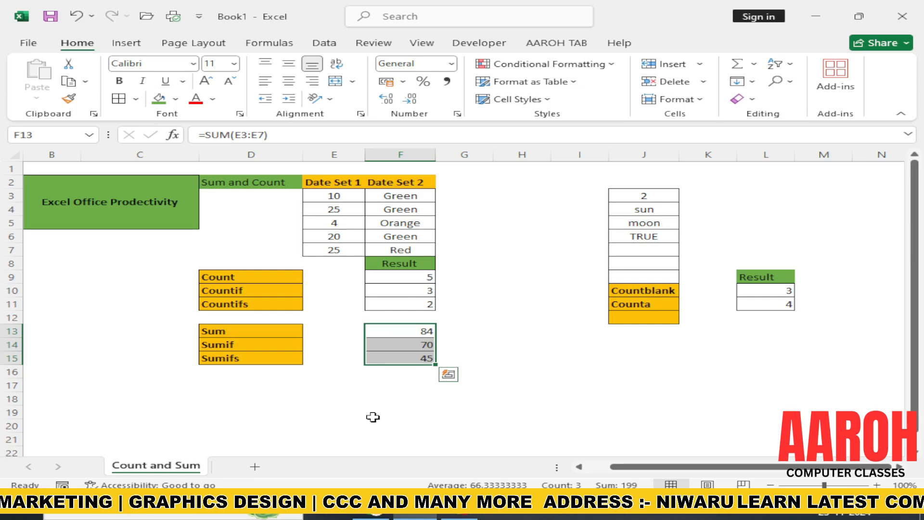
click(460, 512)
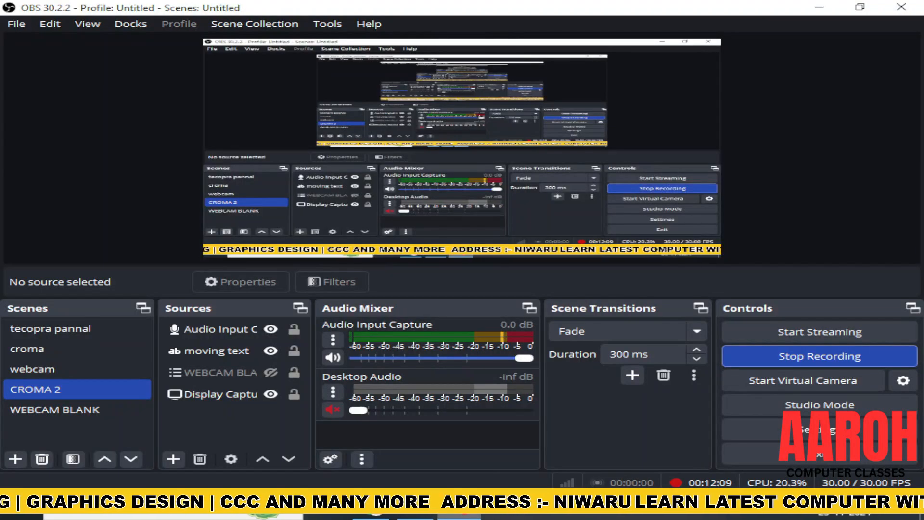
click(821, 361)
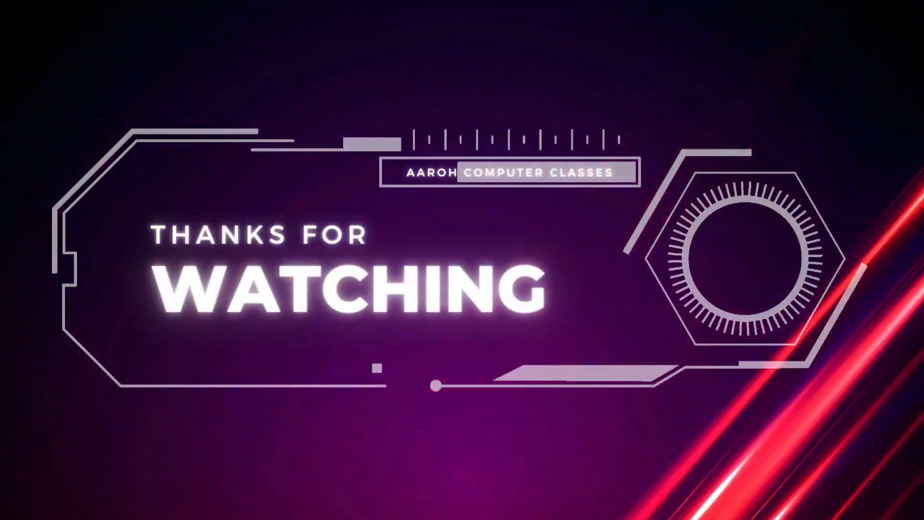